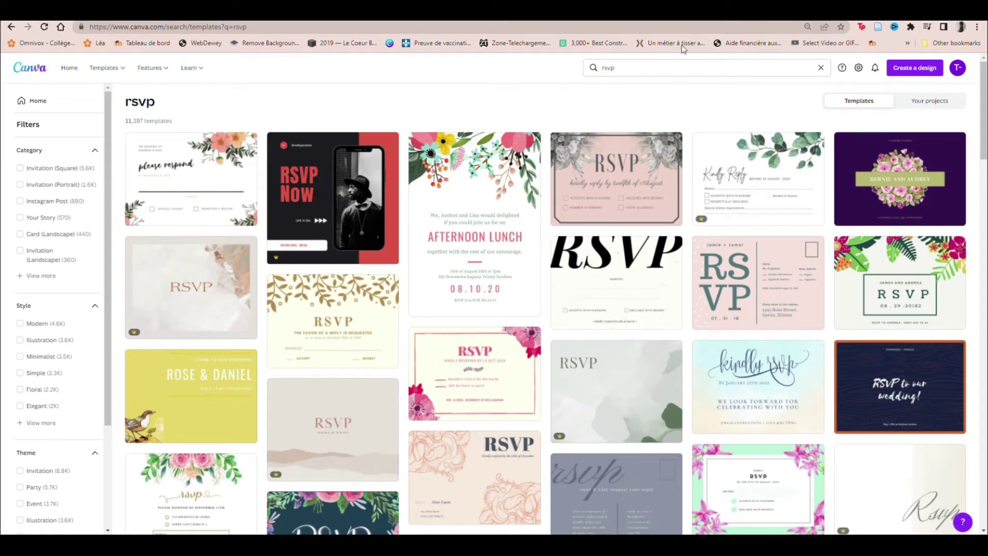
Replace the template search with the 'rsvp wedding' suggestion and browse the resulting templates.
click(641, 70)
drag(642, 70, 596, 69)
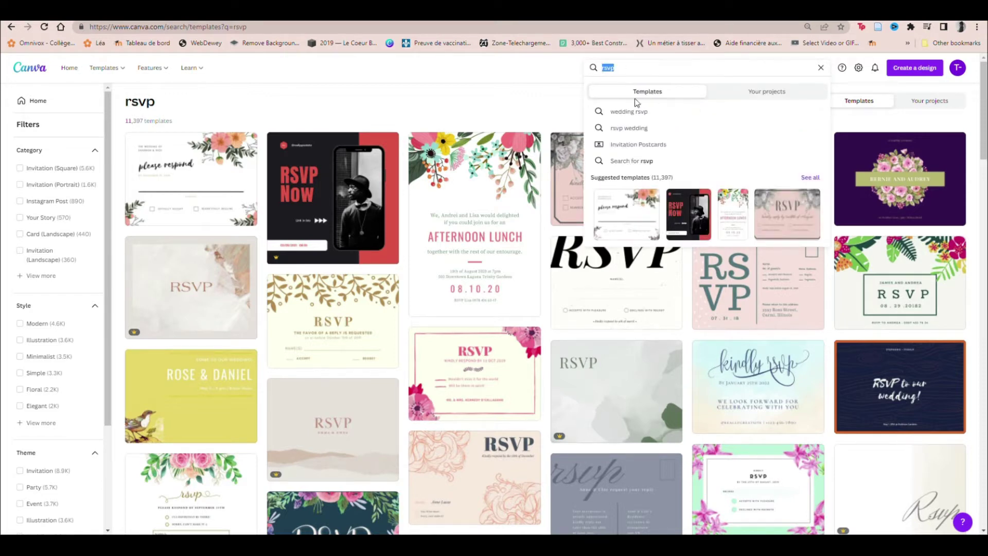
click(633, 132)
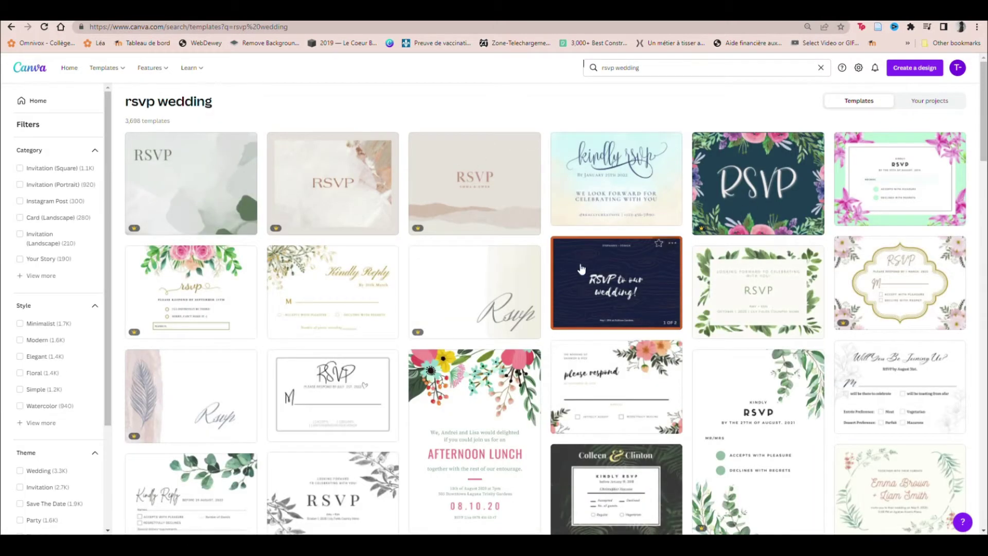
scroll(362, 204, down, 3)
scroll(362, 203, down, 4)
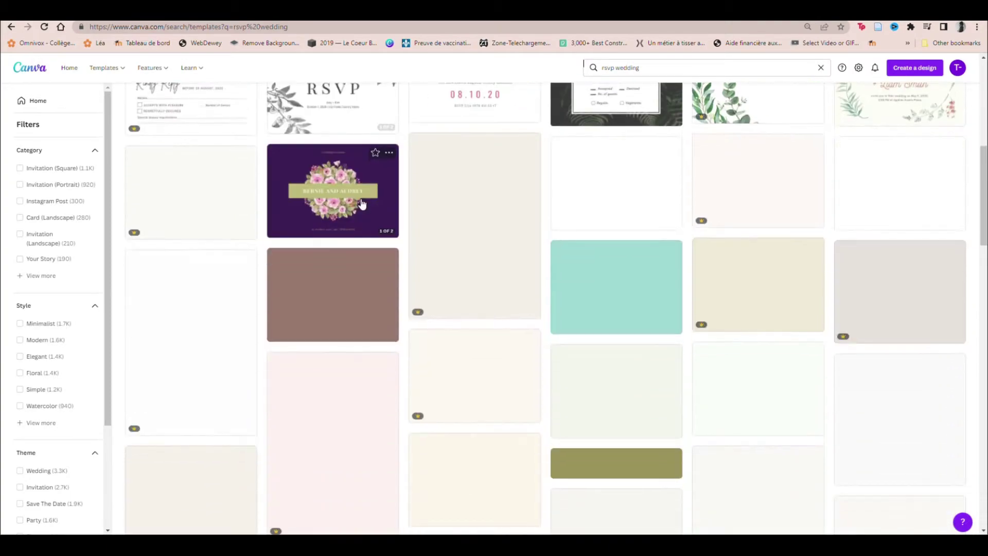
scroll(362, 204, up, 7)
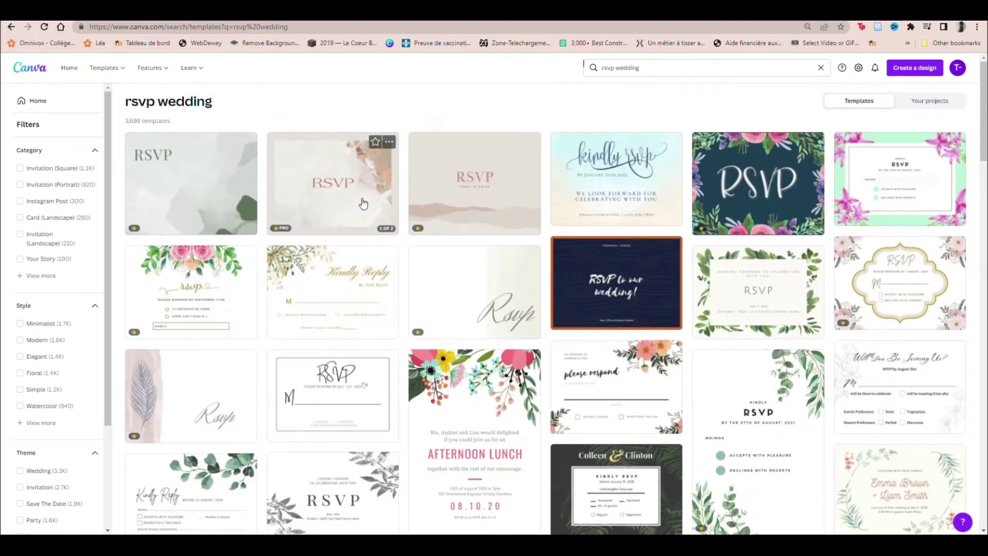
scroll(363, 204, down, 12)
scroll(363, 204, down, 8)
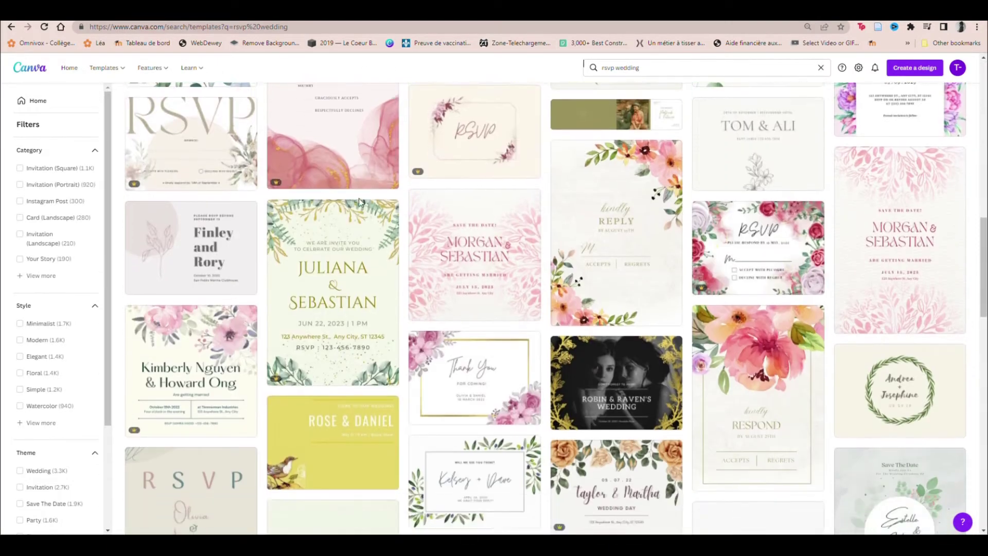
scroll(363, 203, down, 9)
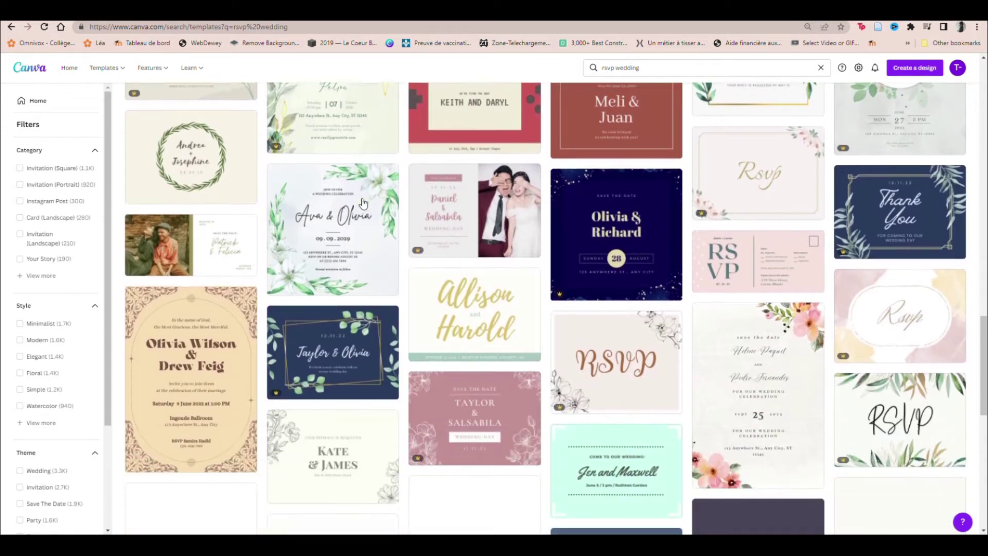
scroll(363, 203, down, 5)
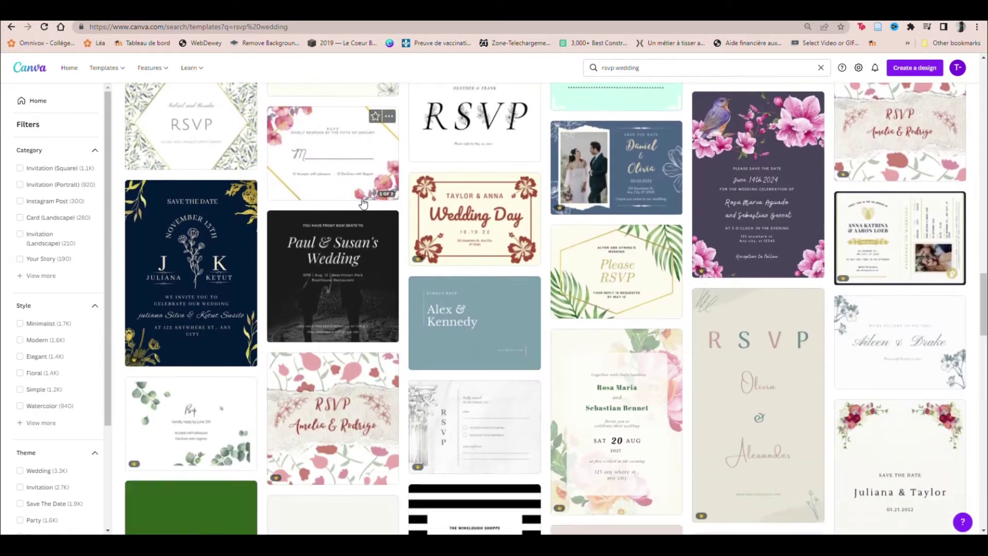
scroll(364, 203, down, 13)
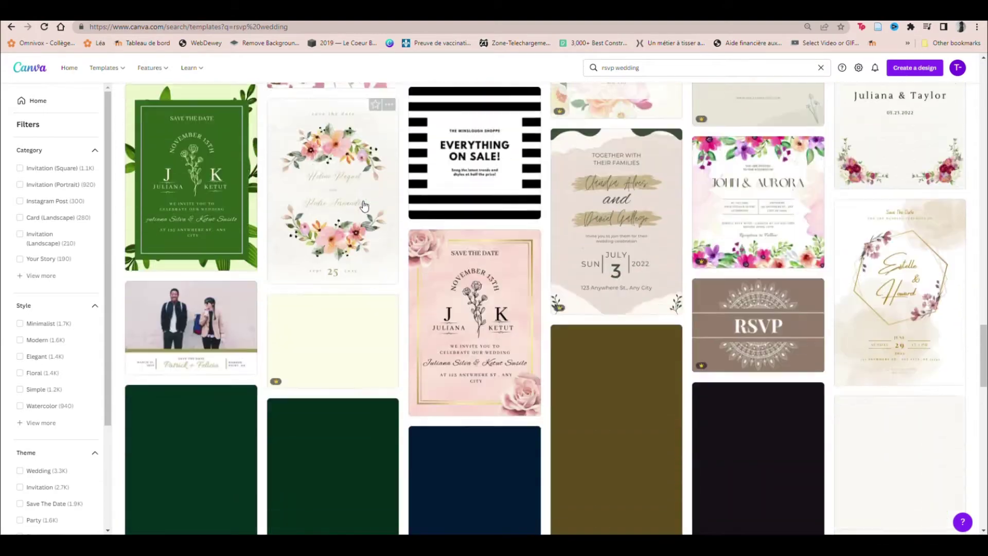
scroll(363, 206, down, 15)
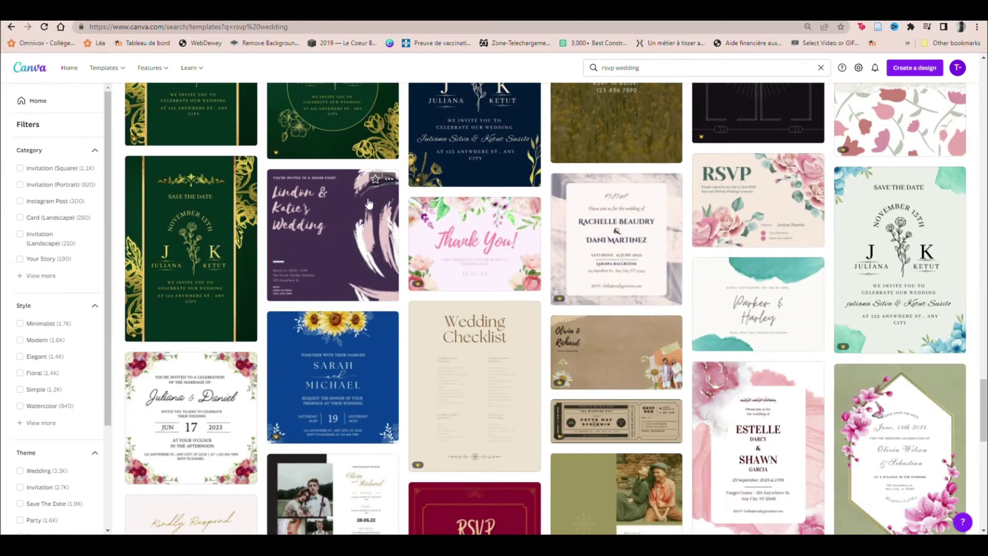
scroll(369, 202, down, 15)
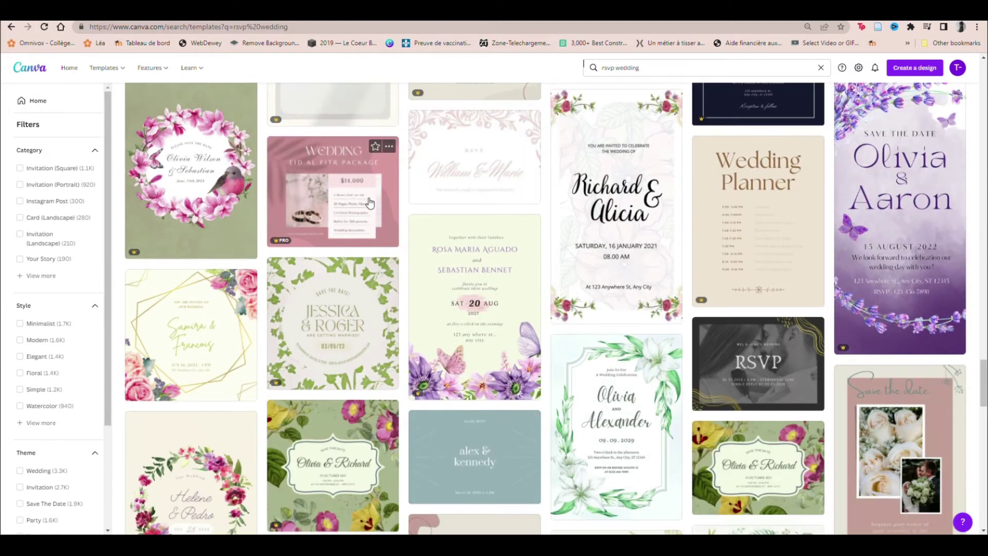
scroll(372, 201, up, 20)
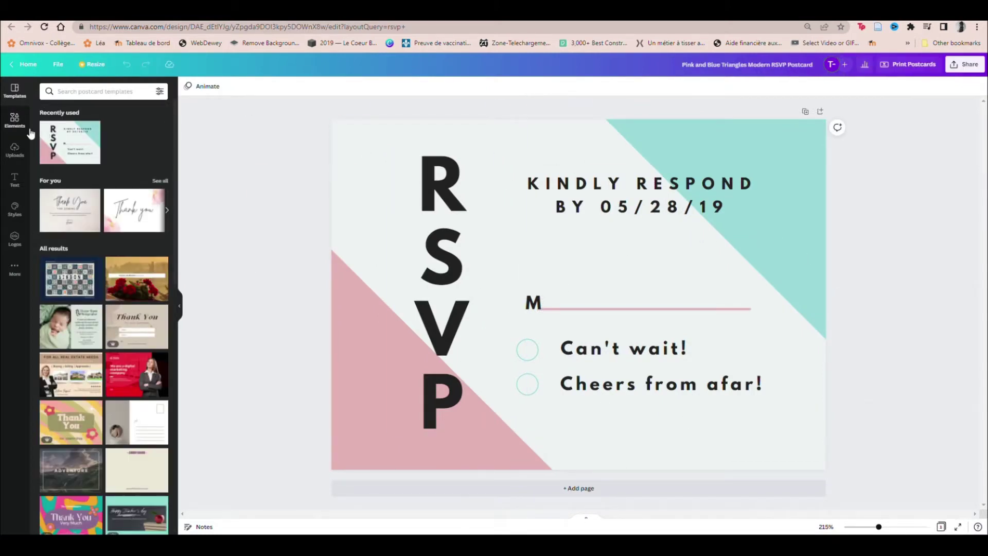
Search the Elements library for 'background with flowers'.
click(14, 121)
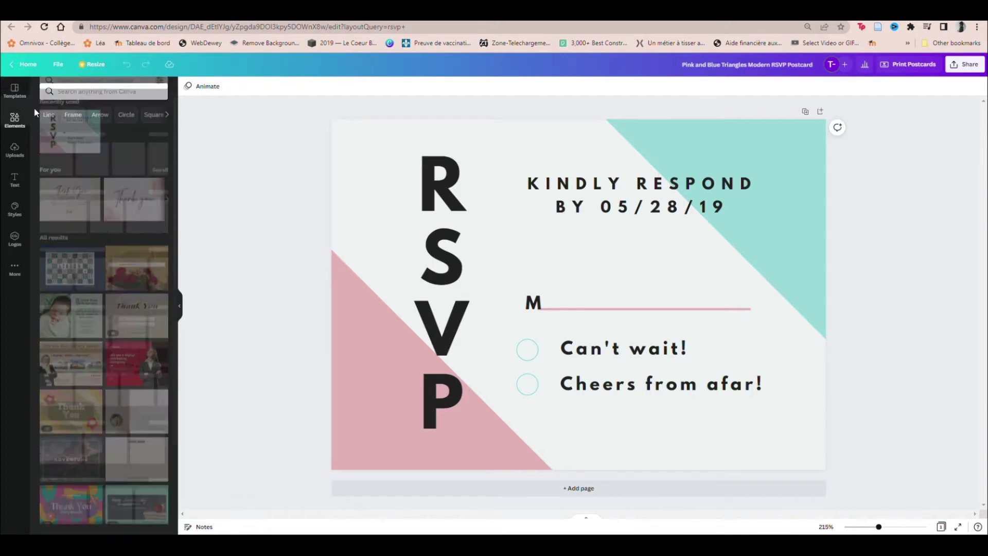
click(71, 97)
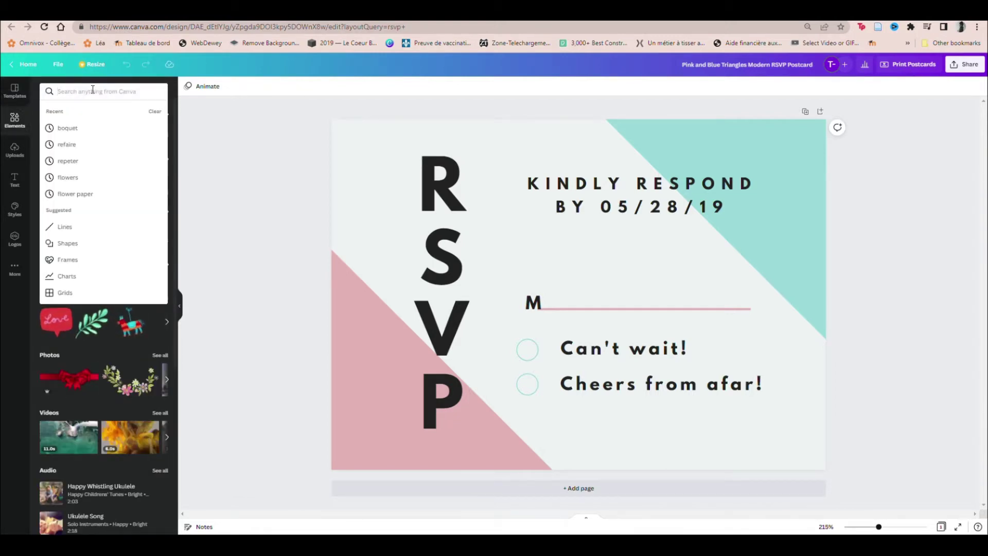
text(bac)
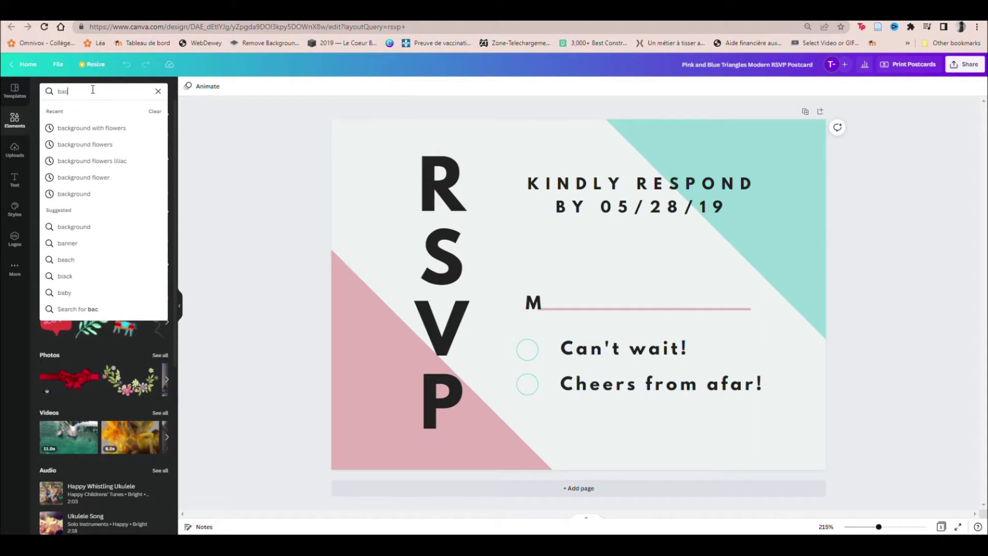
click(100, 127)
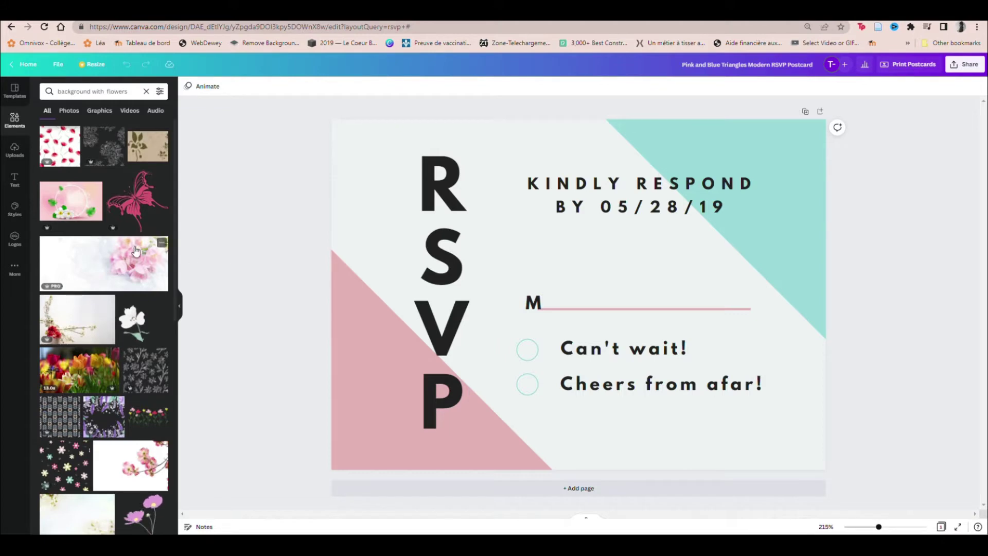
Drag the pink cherry-blossom photo from the results onto the postcard as its background.
scroll(137, 225, down, 2)
scroll(136, 225, down, 8)
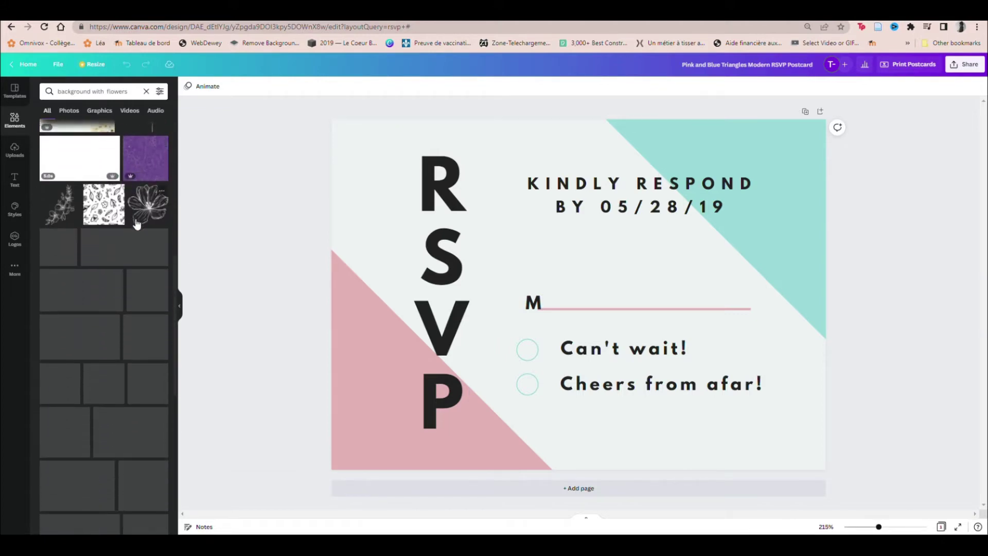
scroll(133, 242, down, 7)
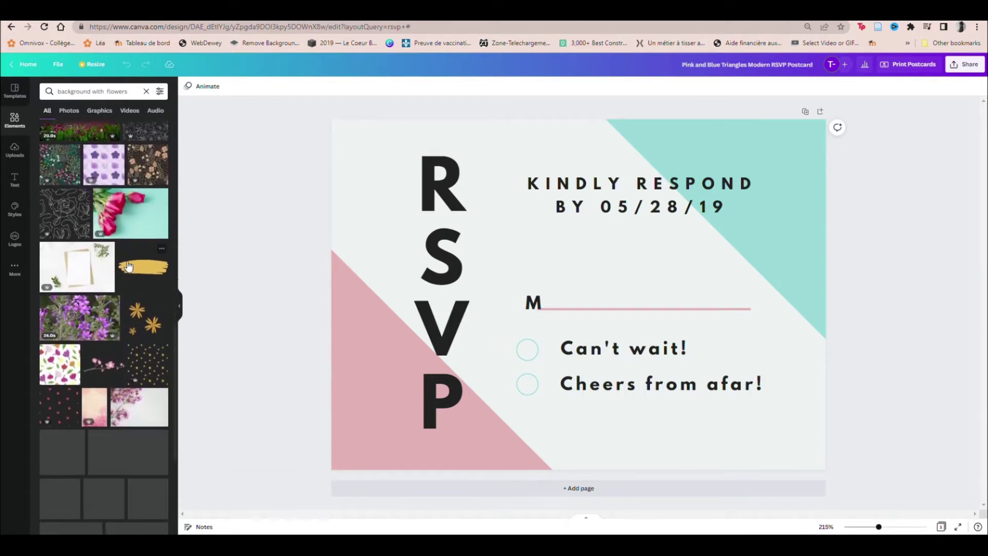
scroll(127, 262, down, 3)
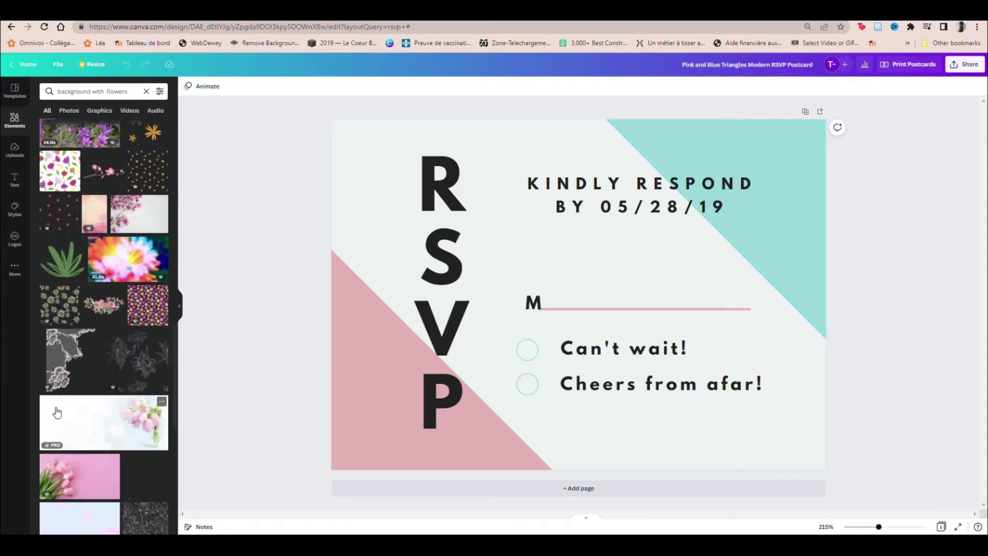
drag(138, 213, 359, 126)
Delete the pink triangle, then shift the RSVP letters left and enlarge them.
click(390, 335)
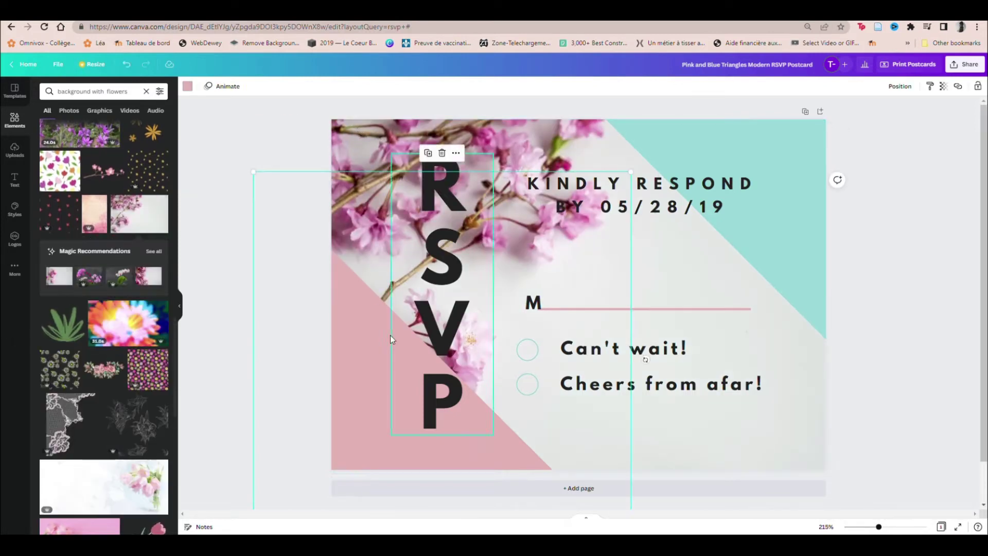
key(Delete)
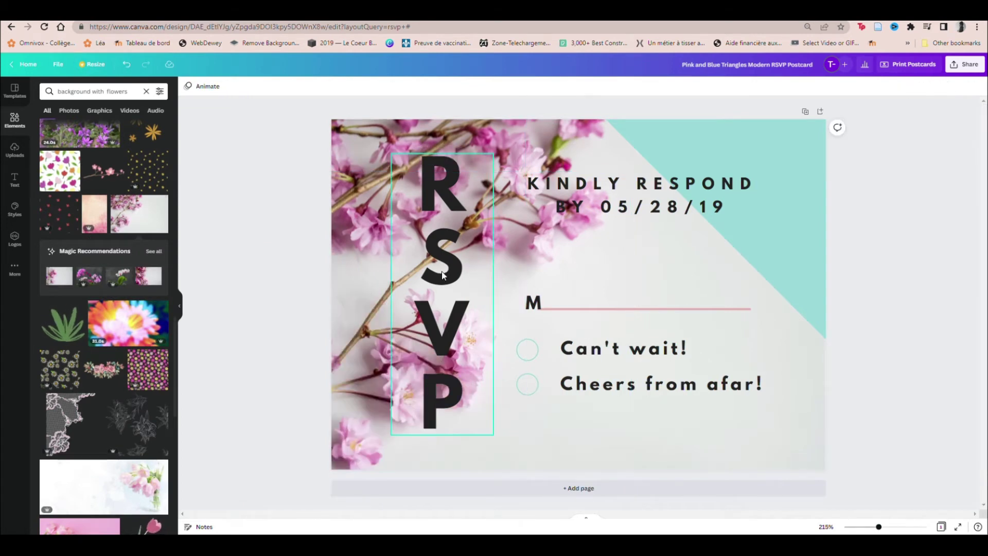
drag(442, 272, 390, 284)
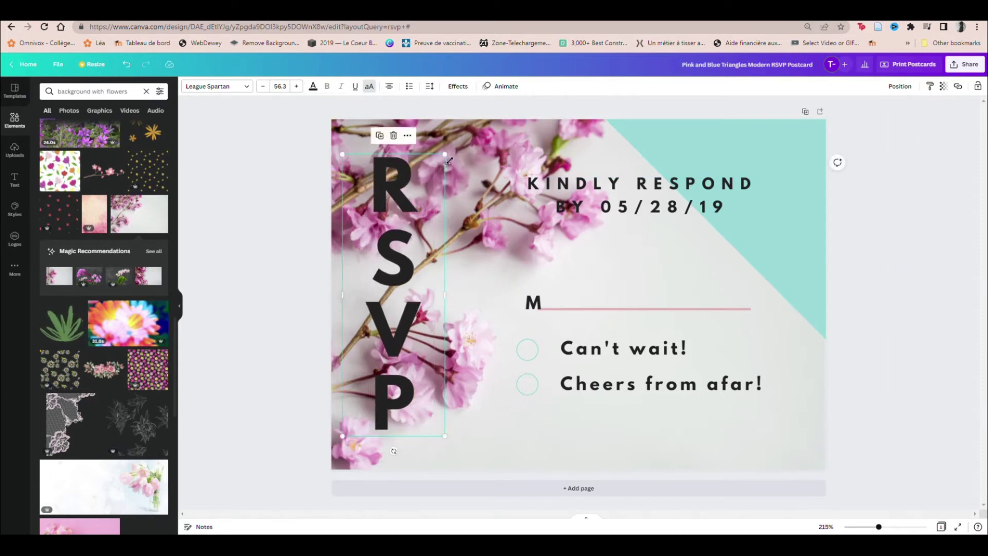
drag(437, 162, 430, 196)
Delete the teal triangle and reposition the KINDLY RESPOND text.
drag(643, 196, 579, 208)
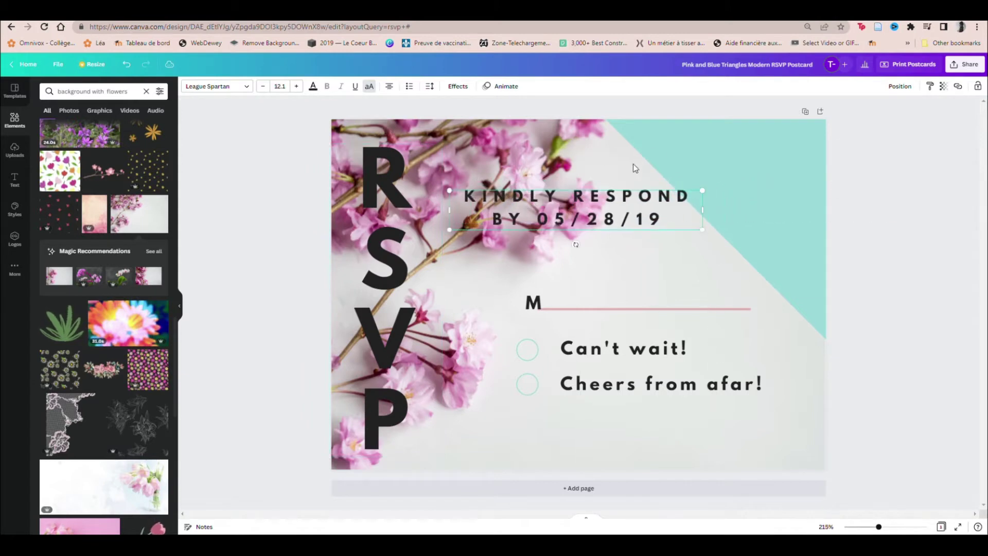
click(707, 136)
key(Delete)
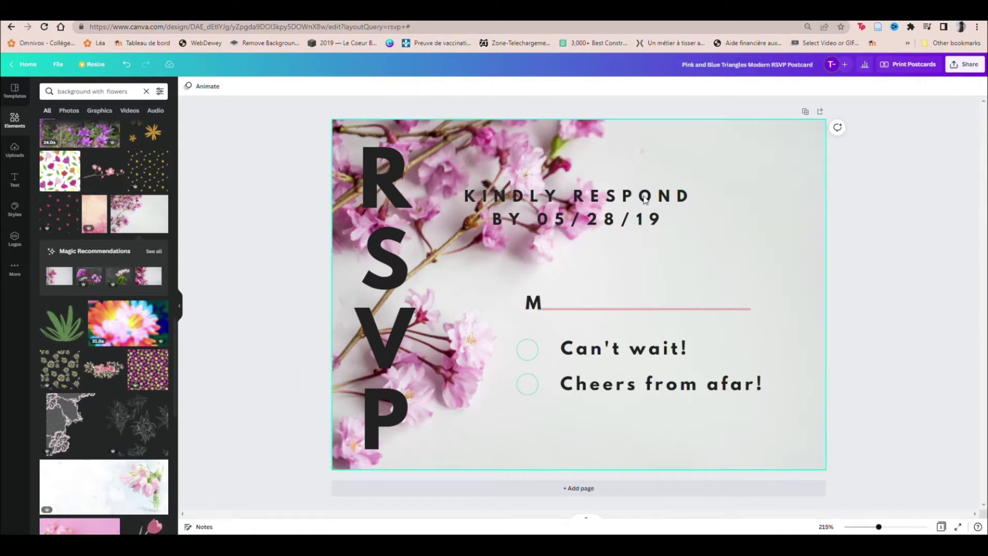
drag(643, 204, 700, 212)
Adjust the background photo's crop left and down, then nudge KINDLY RESPOND up.
double_click(700, 152)
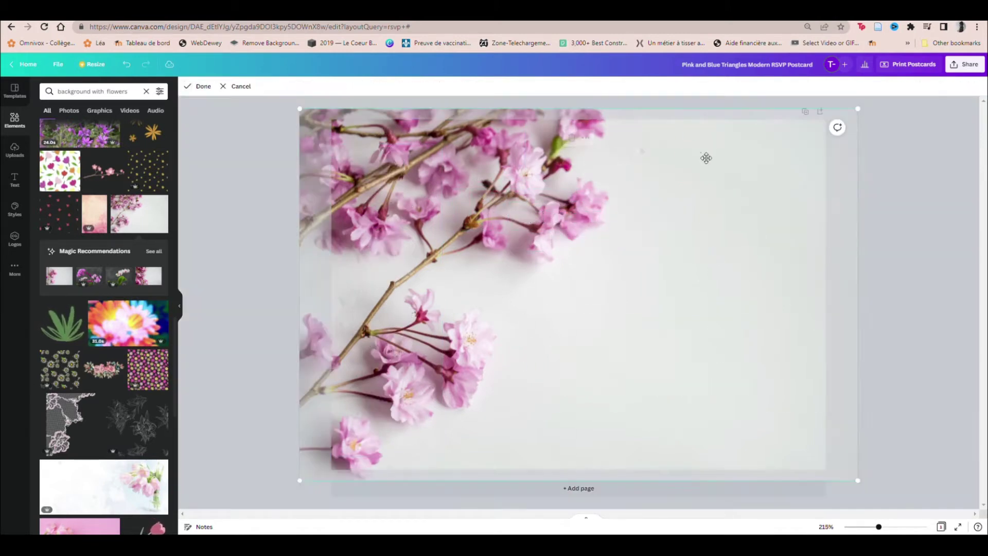
drag(741, 172, 635, 189)
key(Return)
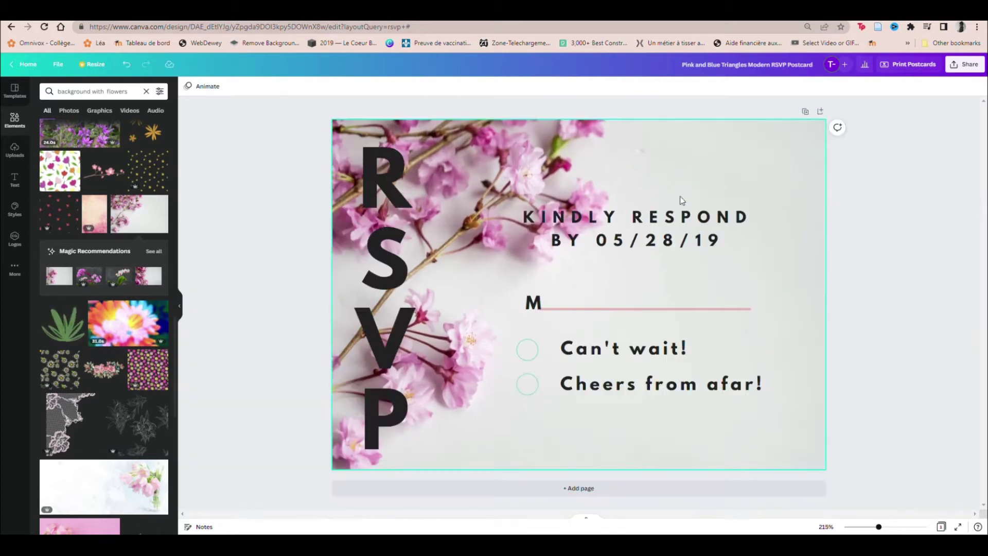
drag(648, 235, 641, 224)
Edit the deadline to read 'BY 05/15/22' and raise the KINDLY RESPOND block along the centre guide.
double_click(608, 234)
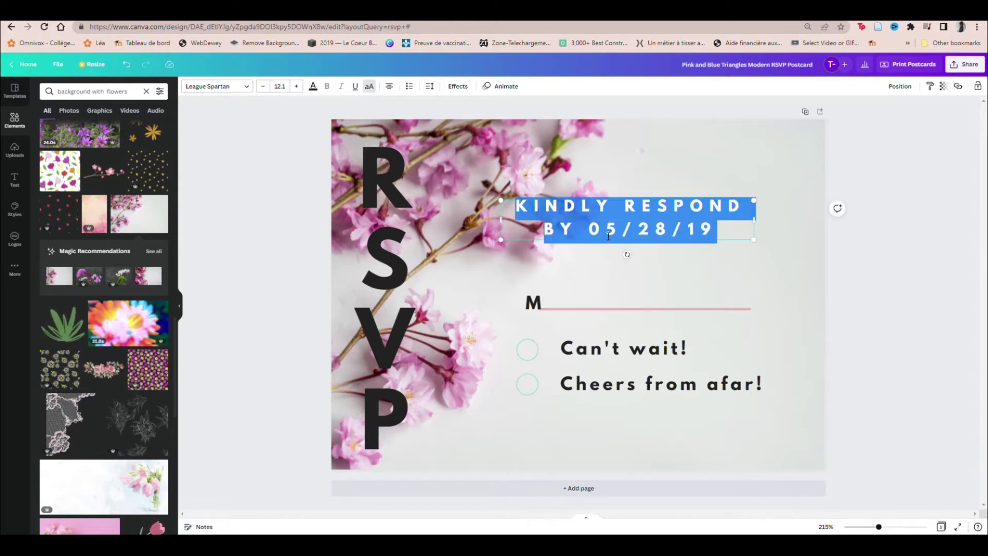
click(607, 234)
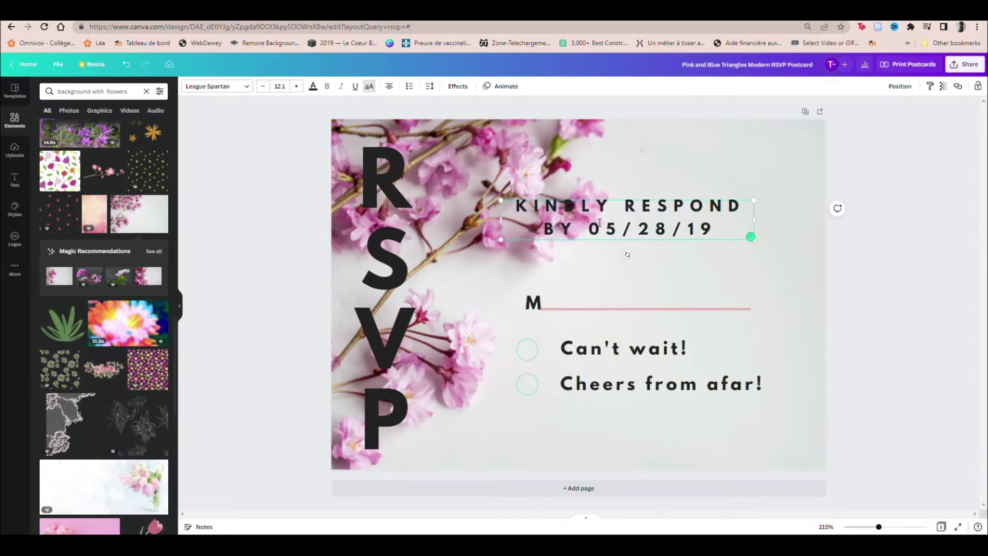
key(BackSpace)
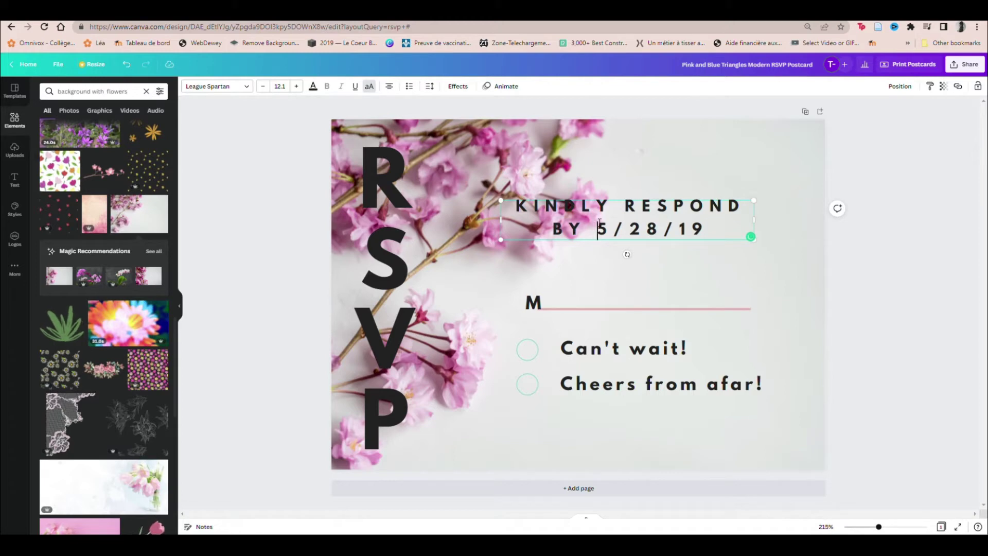
key(Delete)
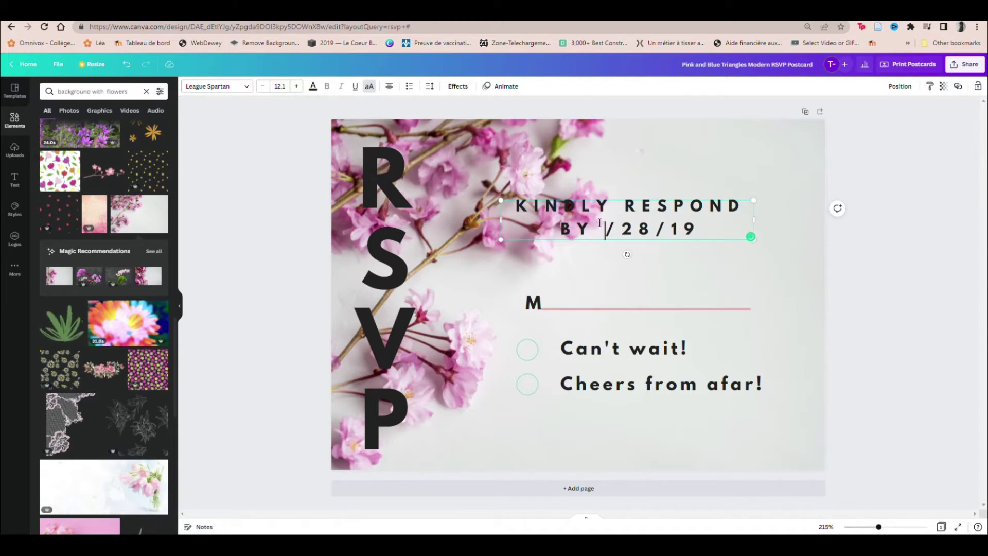
text(0)
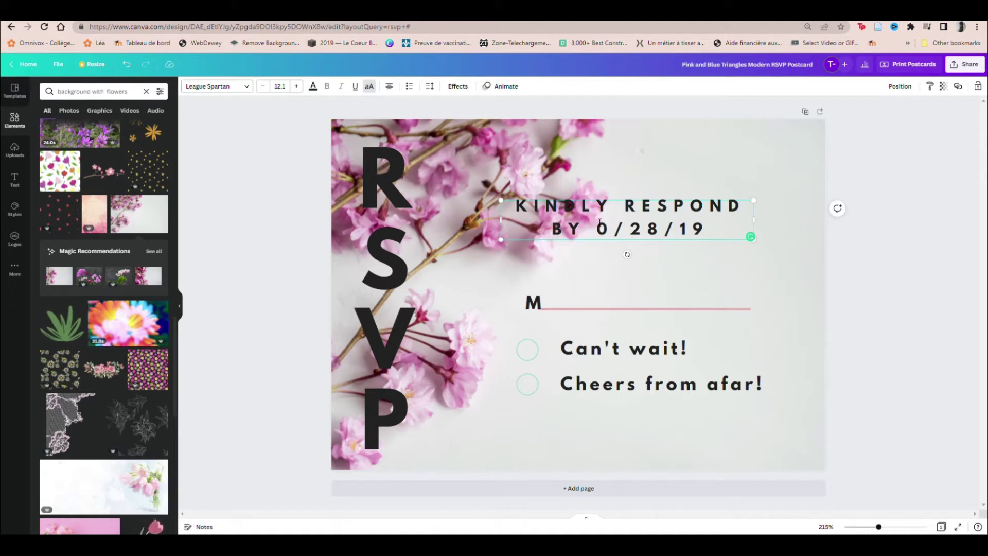
text(5)
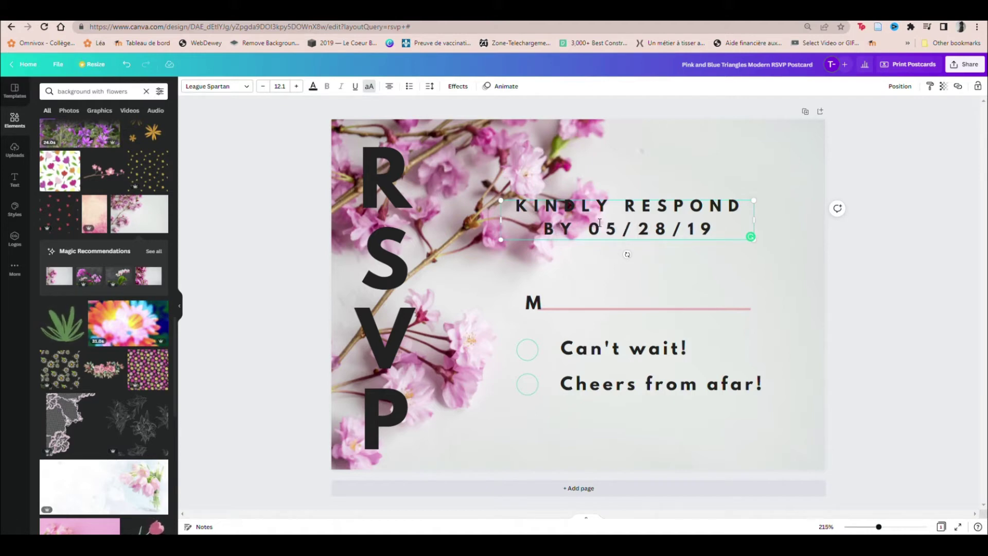
key(Delete)
key(Delete)
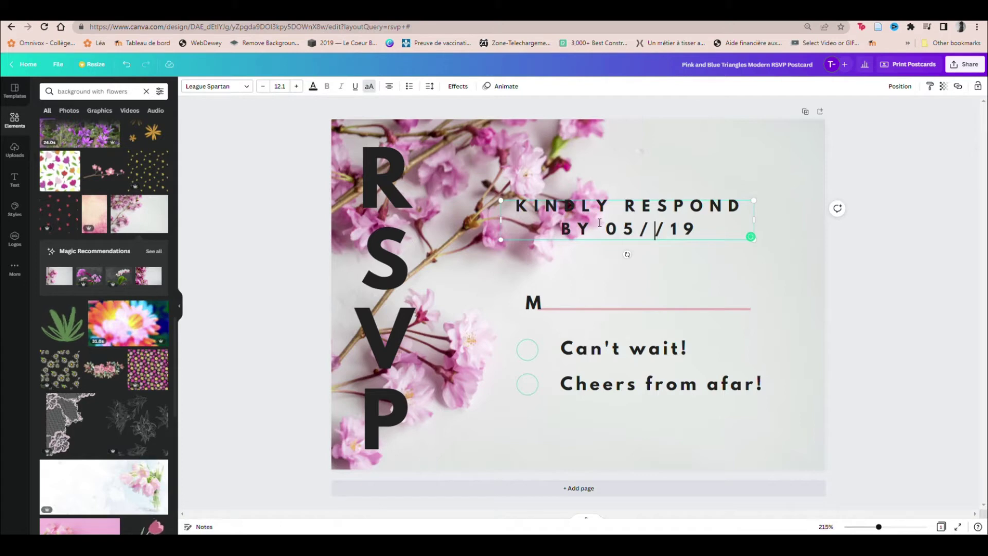
text(15)
key(Delete)
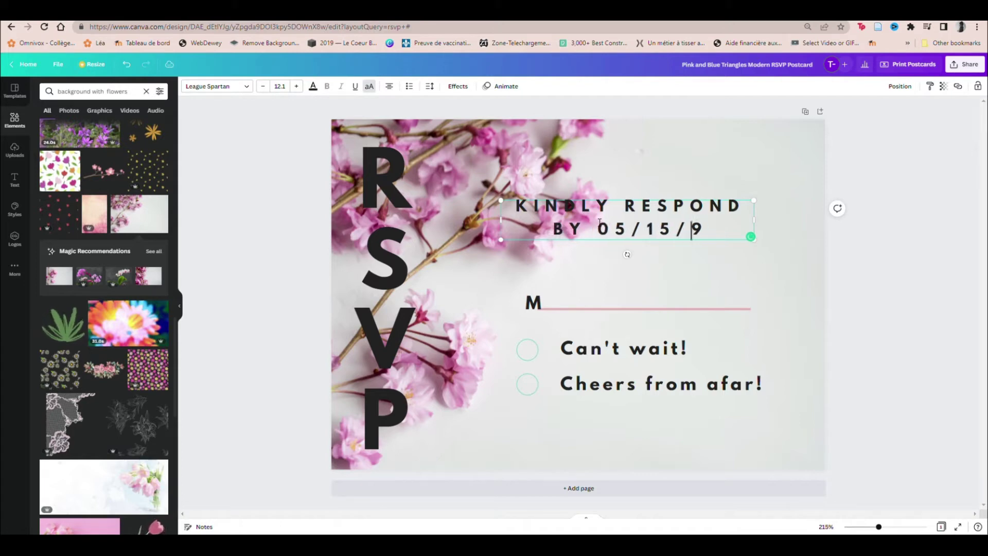
key(Delete)
text(2)
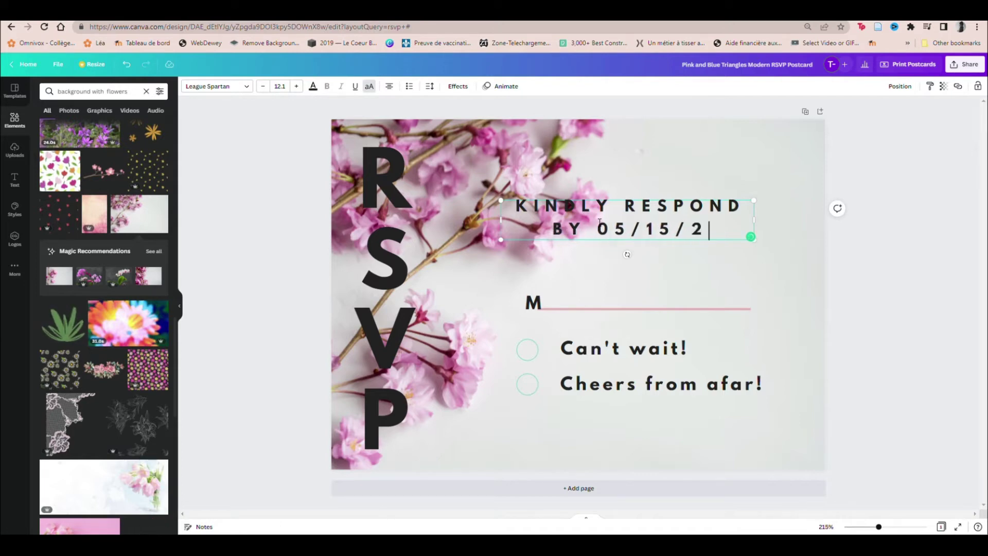
text(2)
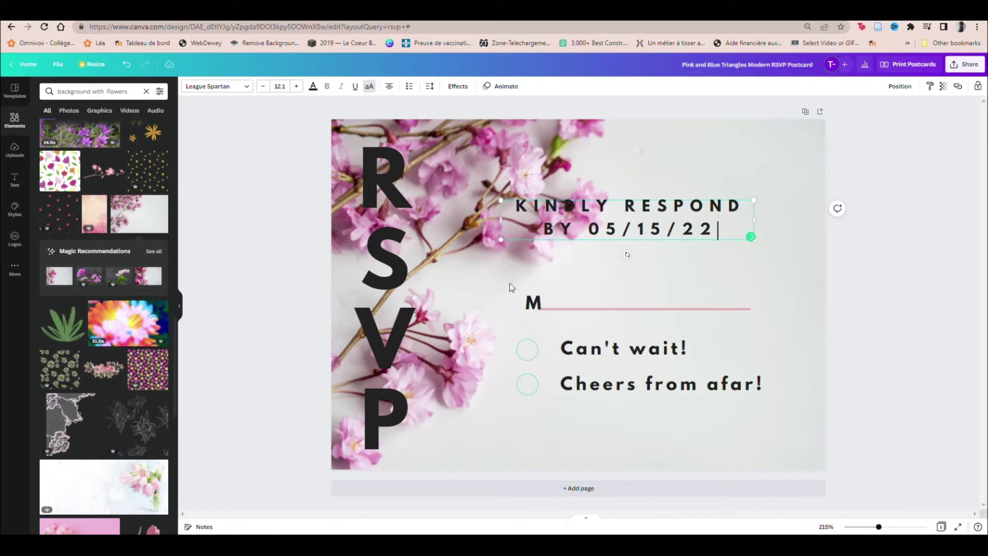
click(540, 268)
drag(610, 229, 600, 195)
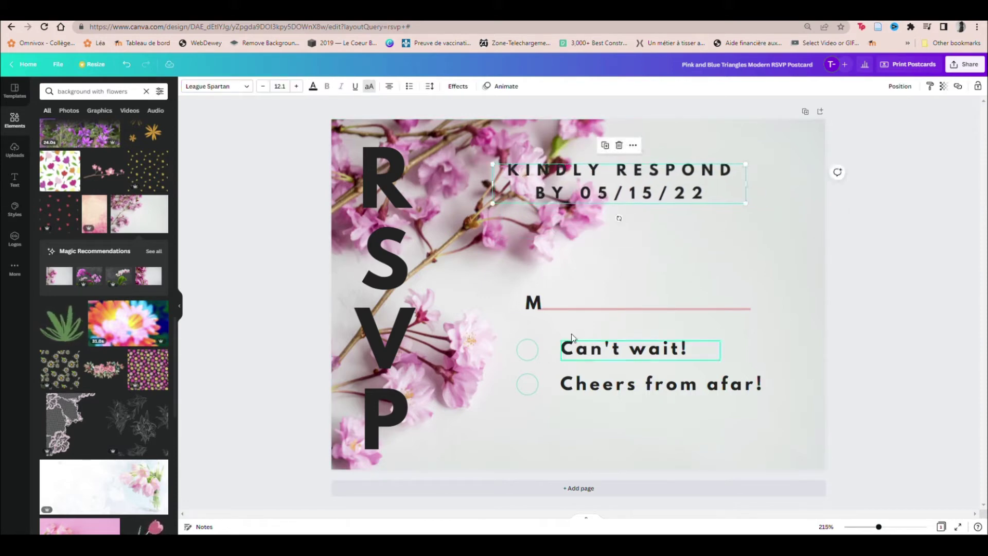
Move the circle beside Can't wait! up and duplicate the underline beneath M.
click(528, 350)
drag(528, 350, 532, 239)
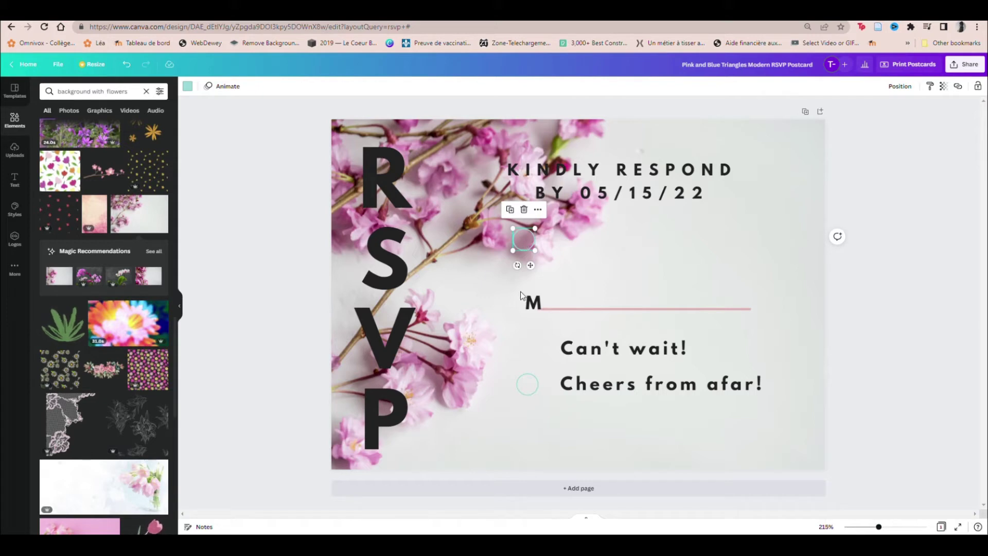
click(606, 309)
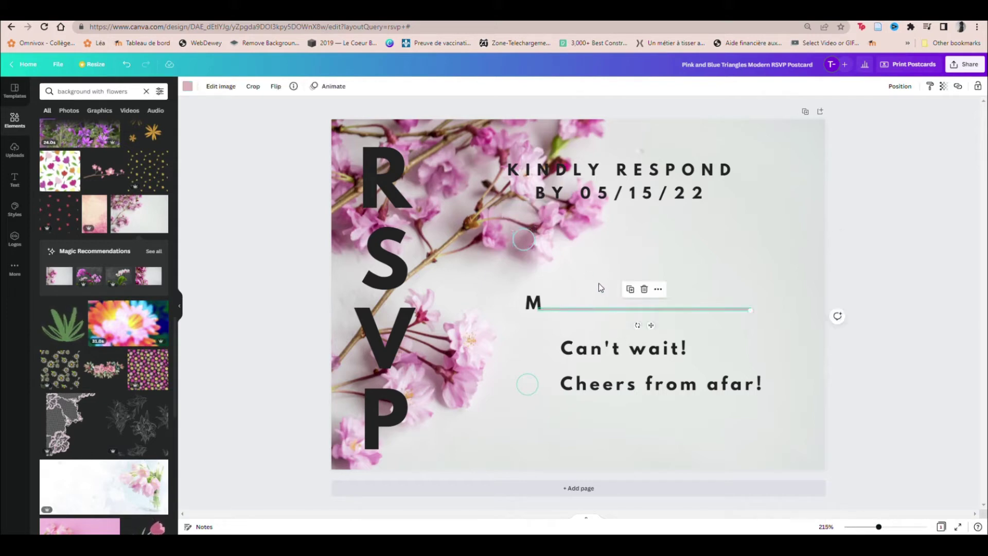
right_click(588, 308)
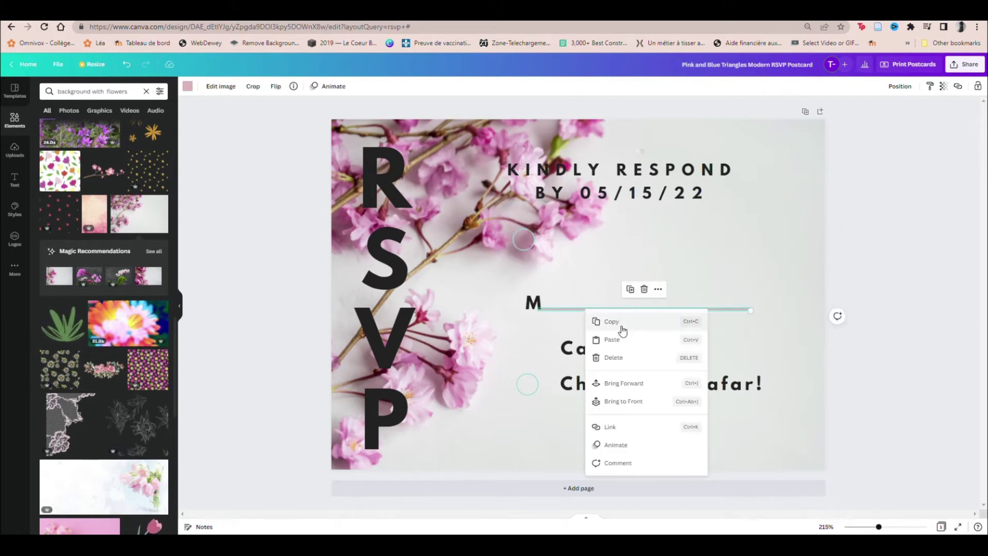
click(630, 289)
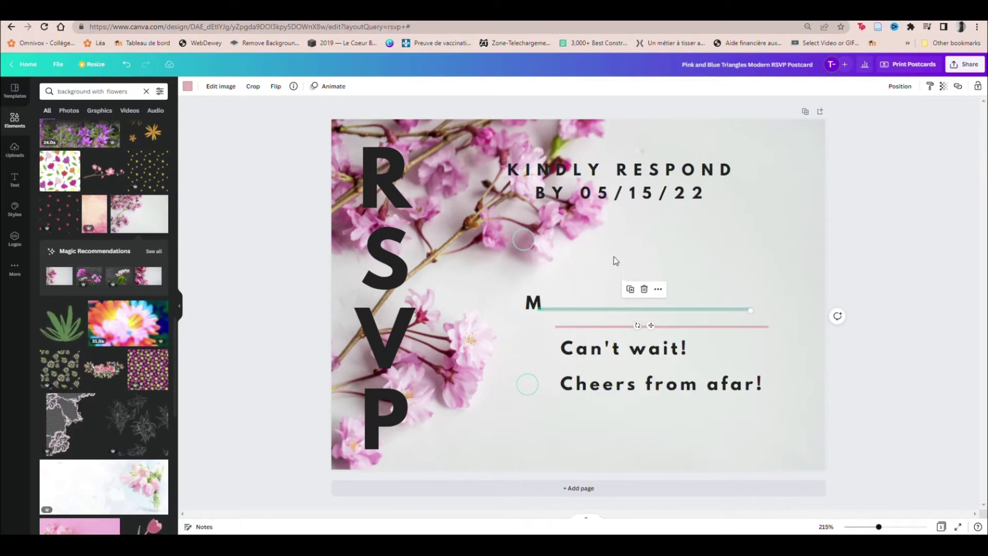
Shift the M left, set the copied line beneath the date, and reposition the circle.
drag(533, 303, 485, 278)
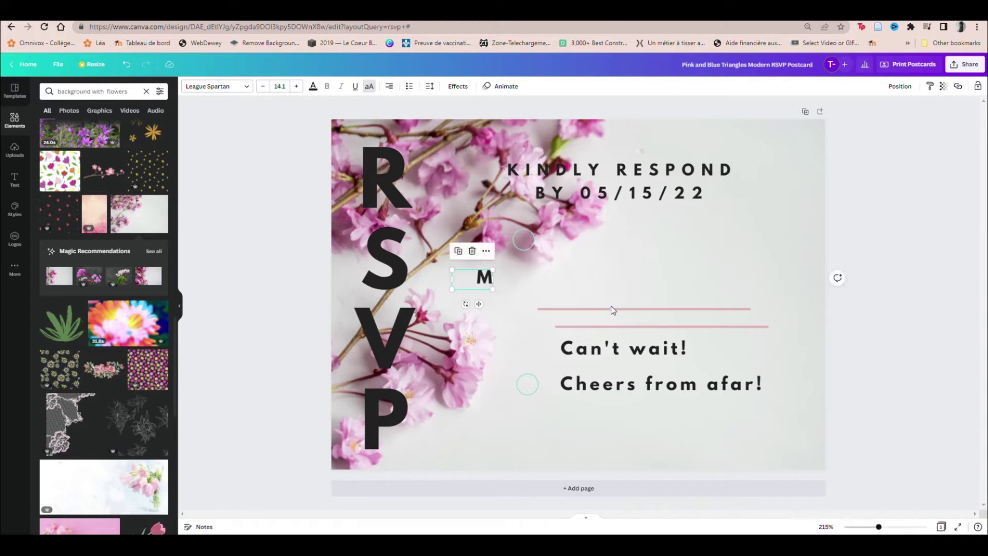
drag(610, 308, 611, 227)
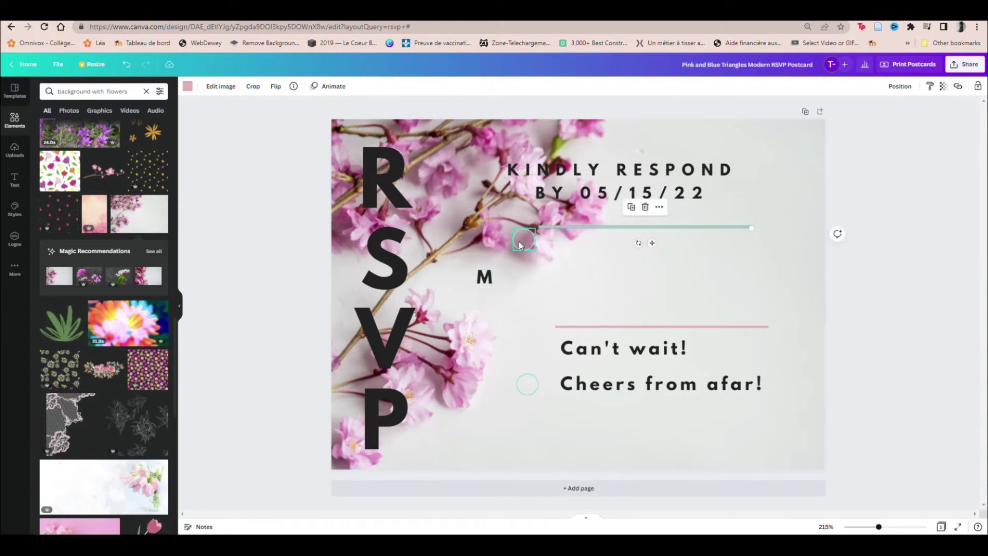
drag(520, 245, 529, 275)
click(612, 228)
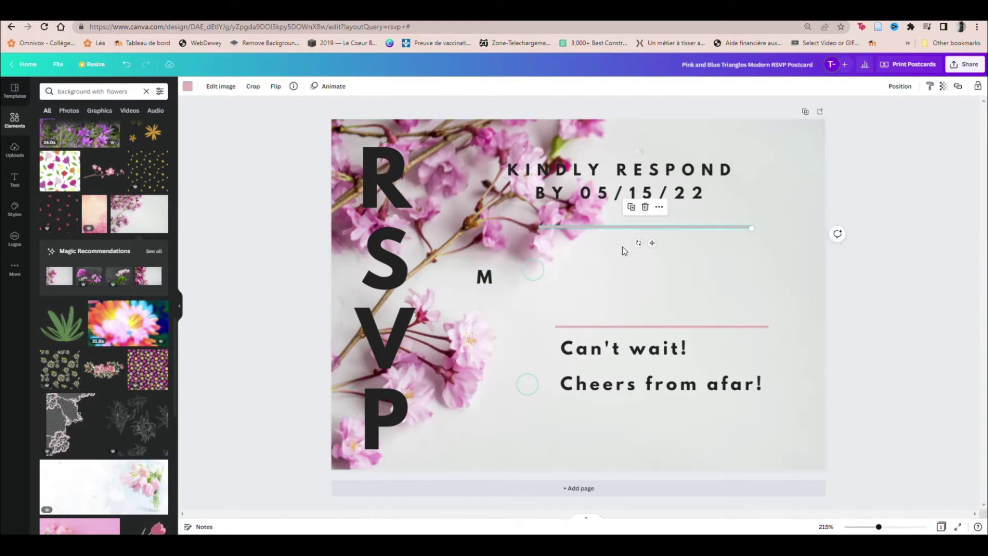
drag(604, 229, 620, 242)
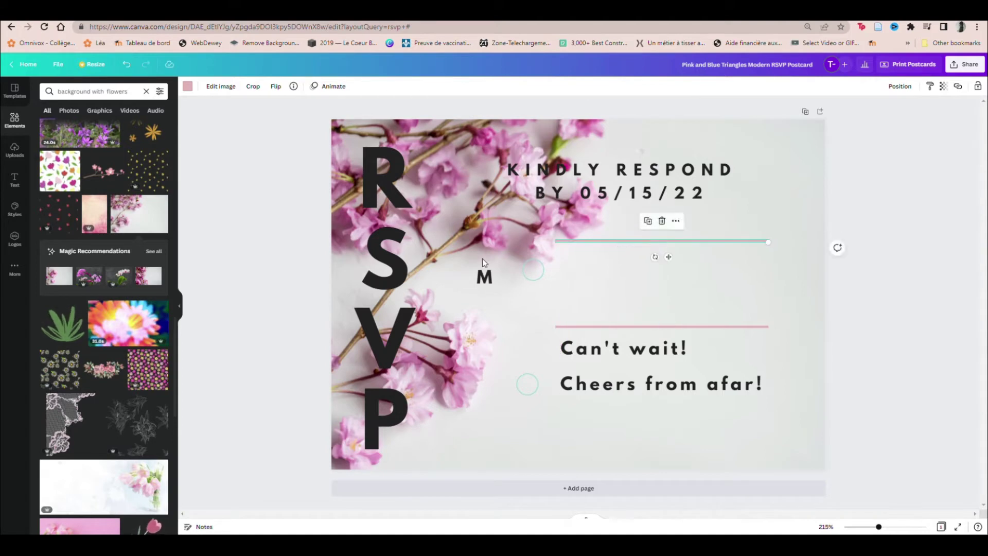
Add a subheading text box reading 'Name' on the upper line and move it left.
click(16, 179)
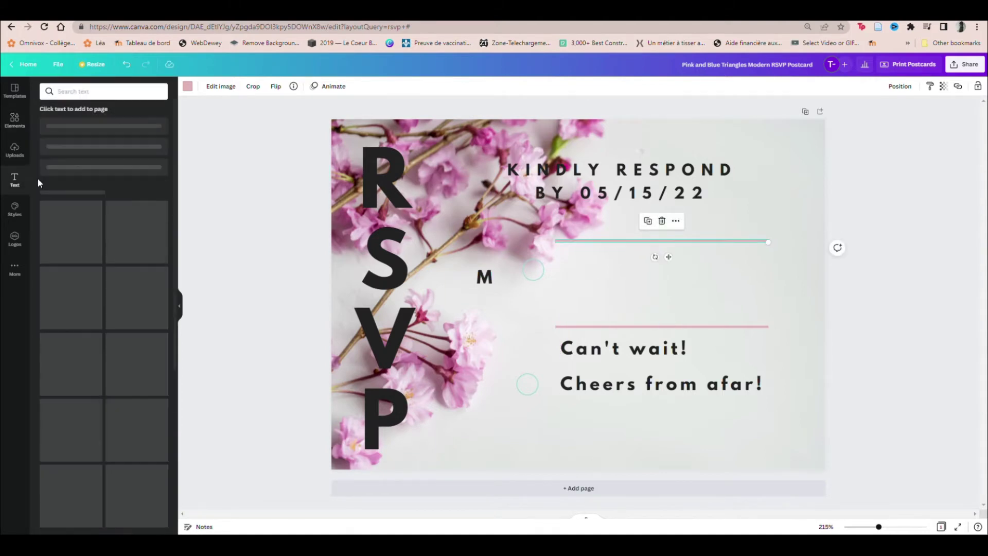
drag(73, 159, 610, 271)
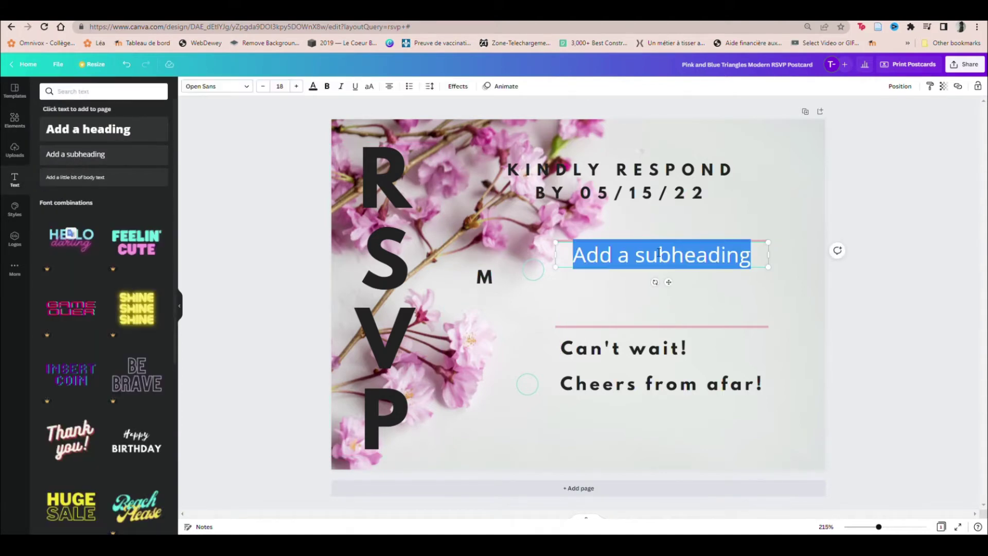
text(No)
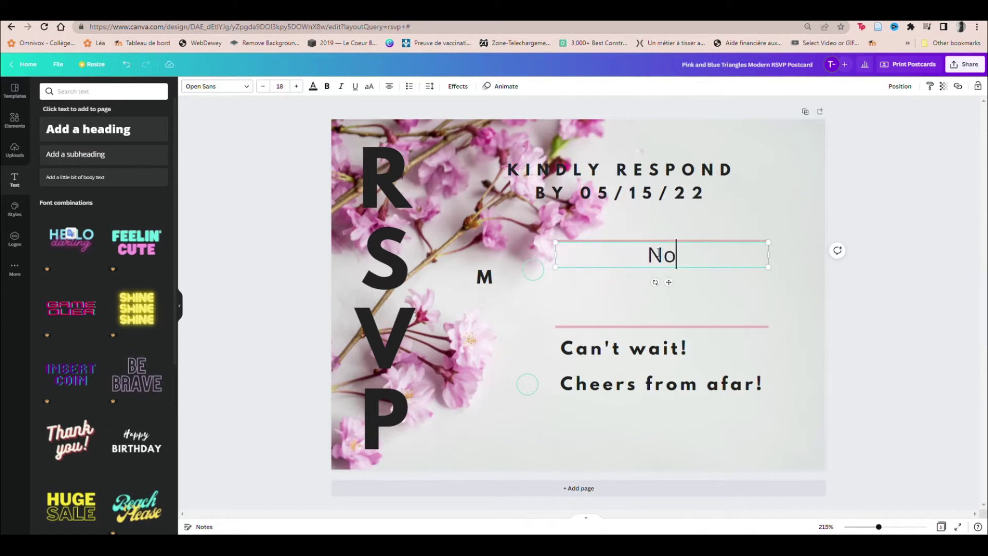
text(m)
key(BackSpace)
key(BackSpace)
key(BackSpace)
text(Nsm)
key(BackSpace)
key(BackSpace)
text(ames)
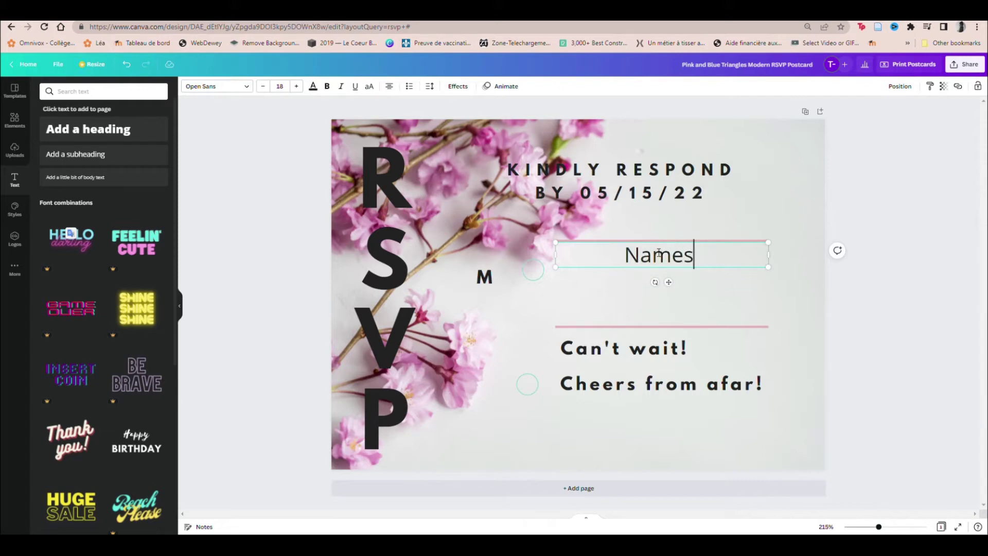
key(BackSpace)
click(715, 298)
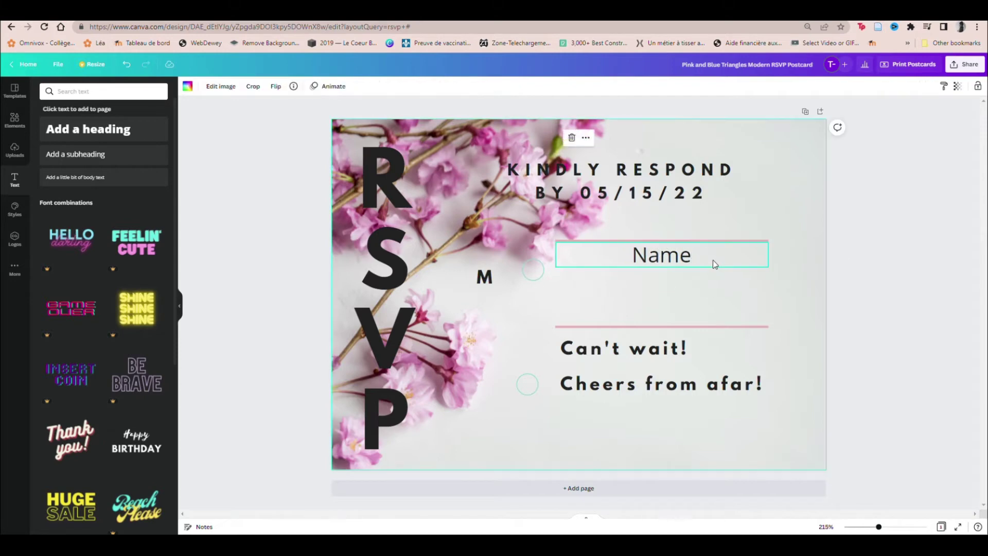
drag(714, 264, 568, 249)
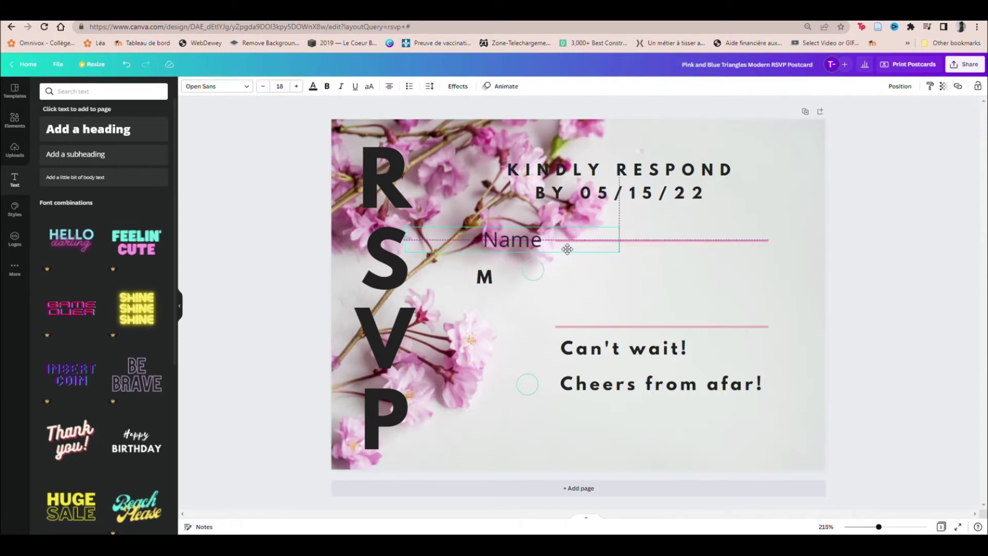
Place the Name label and add an Allergies label text box.
click(503, 300)
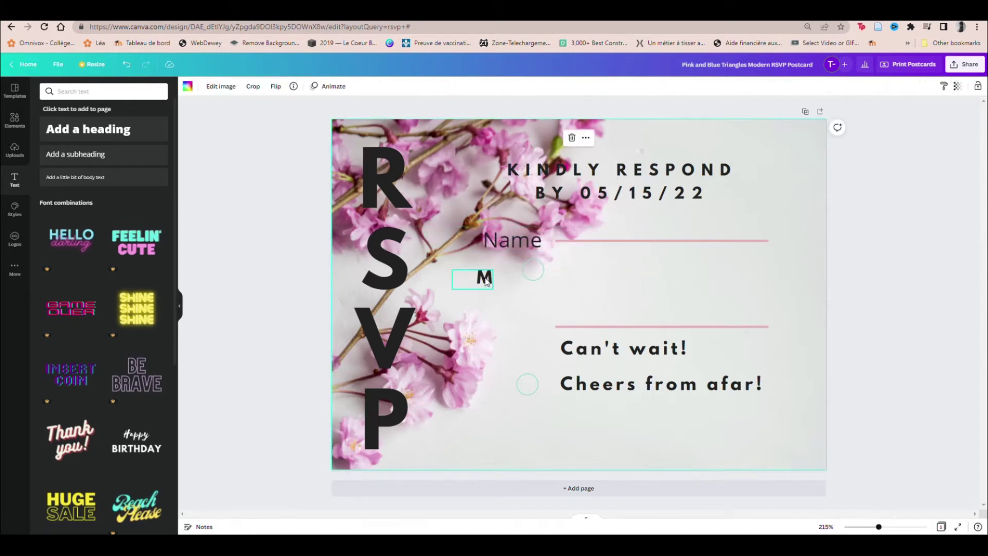
key(ctrl+z)
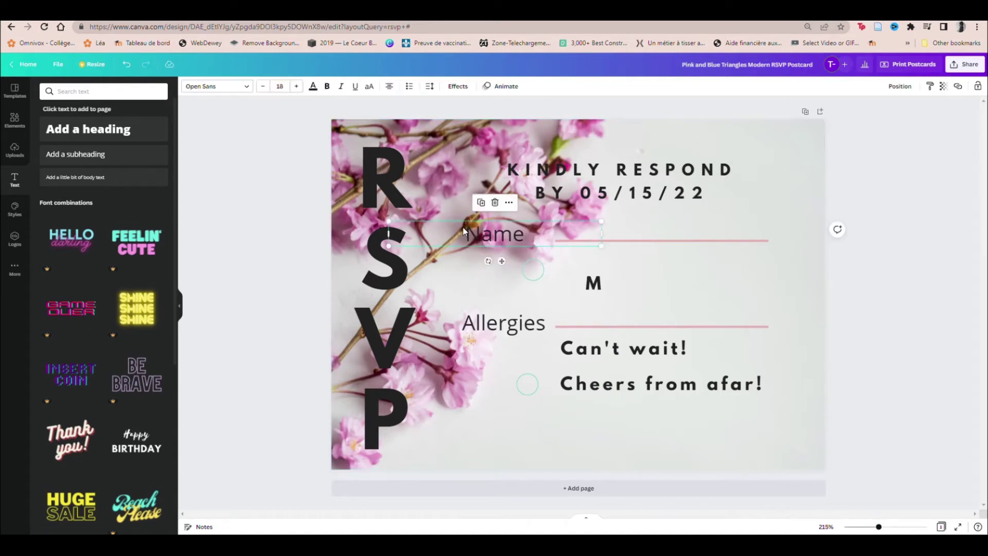
click(498, 330)
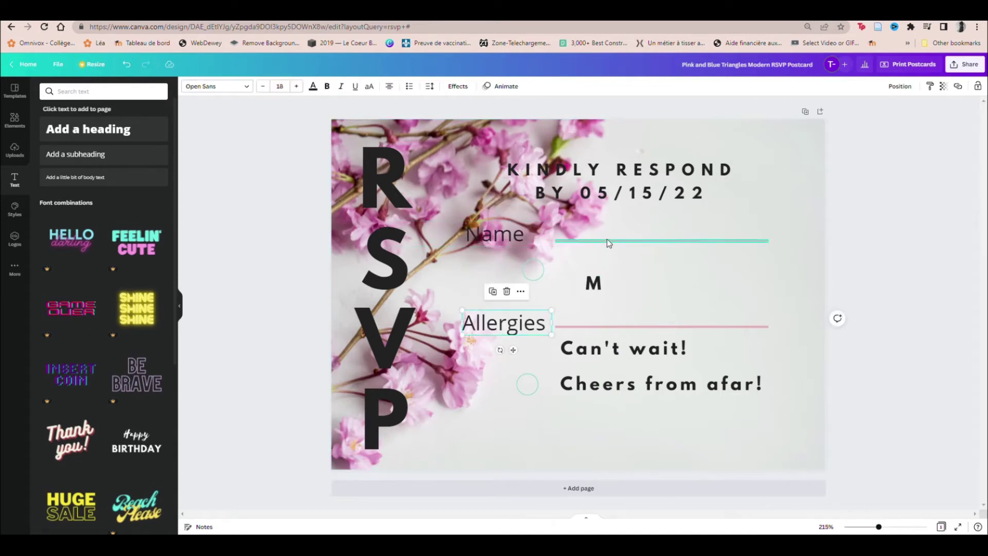
Align the pink line with the Name label, lengthen it rightward, and nudge the circle up.
click(592, 233)
drag(623, 240, 620, 242)
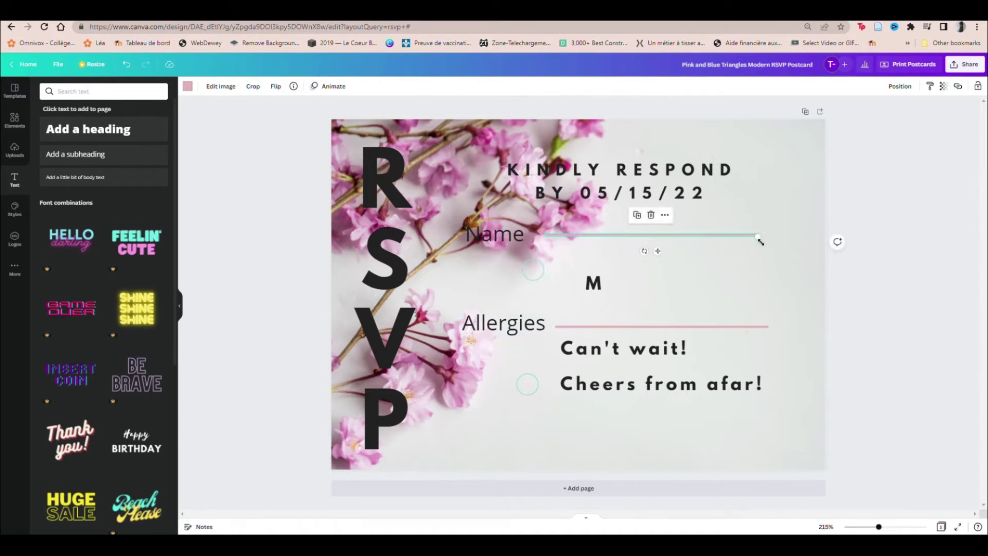
drag(760, 236, 812, 241)
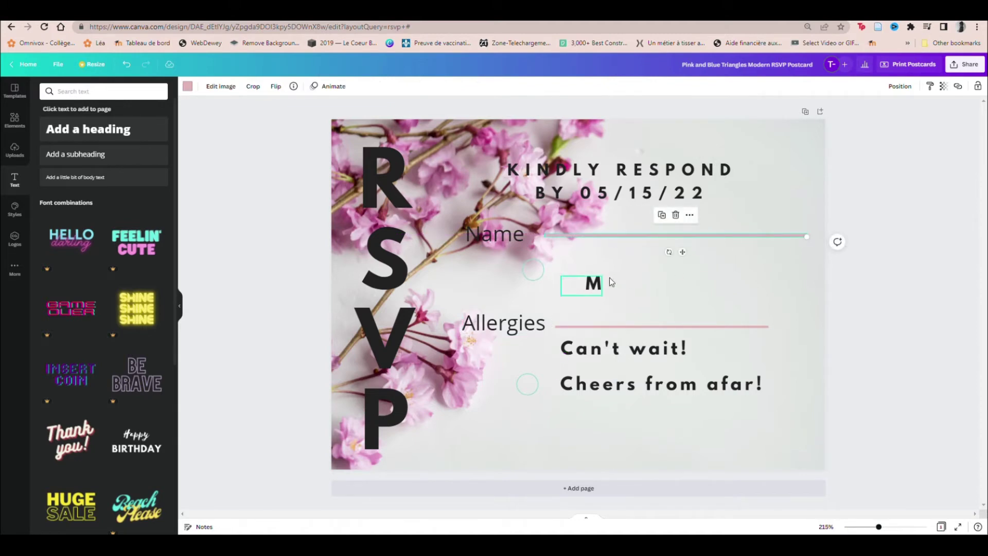
drag(538, 271, 538, 264)
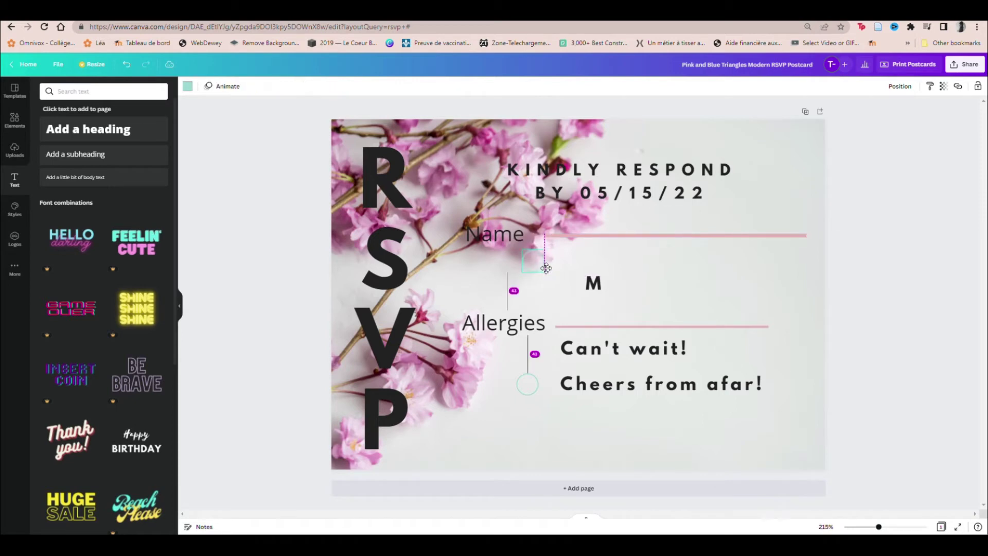
Lengthen the Allergies line on both ends and move the lower circle up beside it.
click(607, 327)
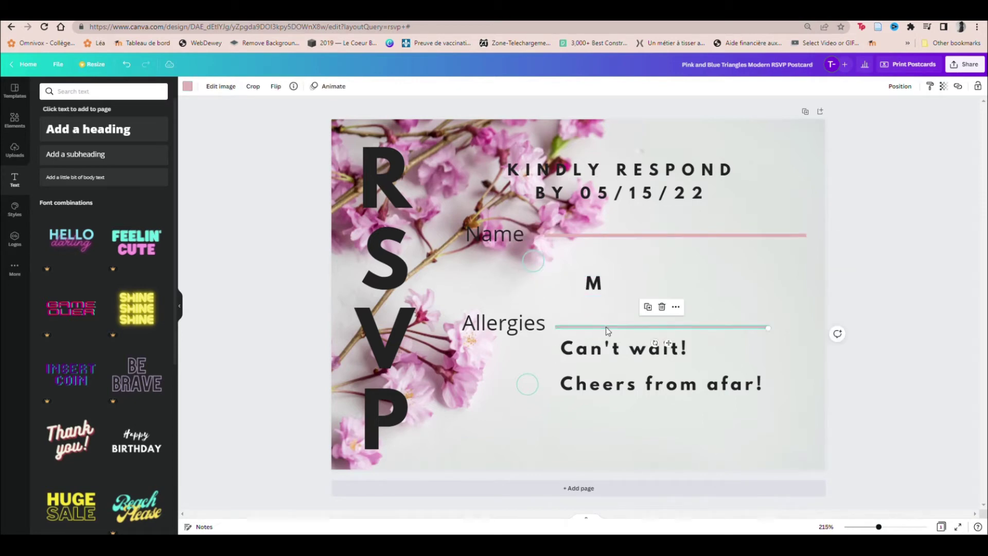
drag(783, 335, 817, 335)
drag(557, 334, 557, 334)
click(535, 329)
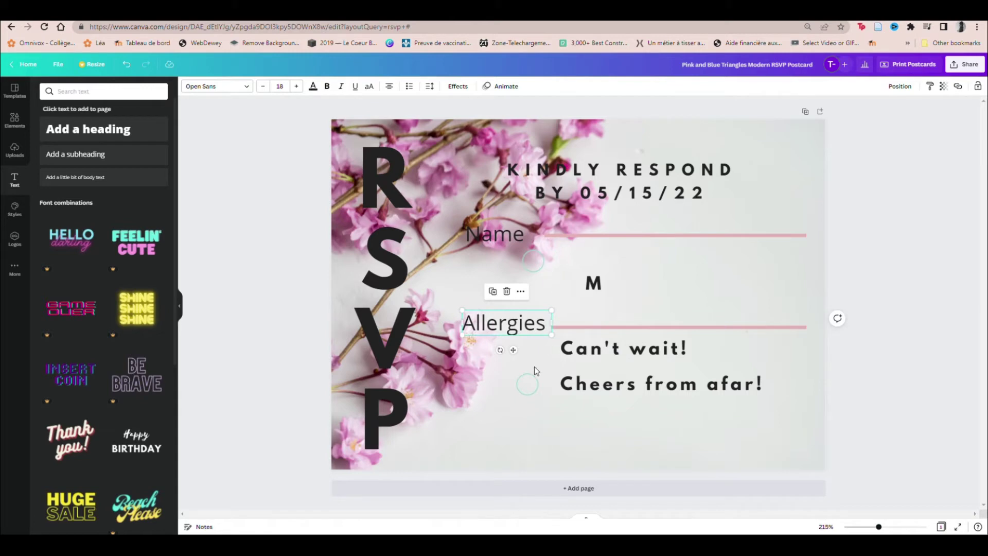
drag(528, 384, 545, 313)
Move Can't wait! and Cheers from afar! up, and drop the Allergies label below its line.
drag(597, 357, 449, 296)
drag(661, 383, 474, 241)
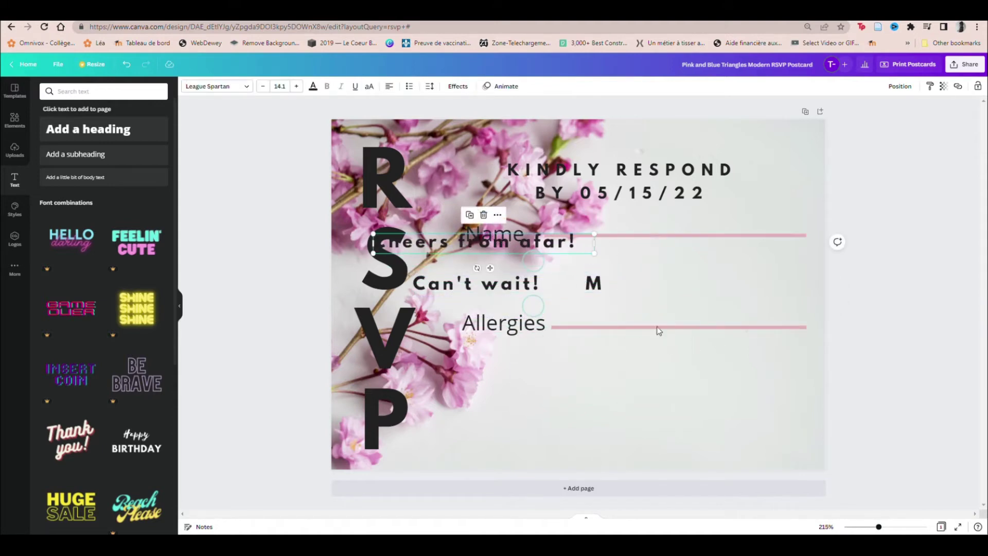
drag(515, 324, 503, 353)
click(596, 339)
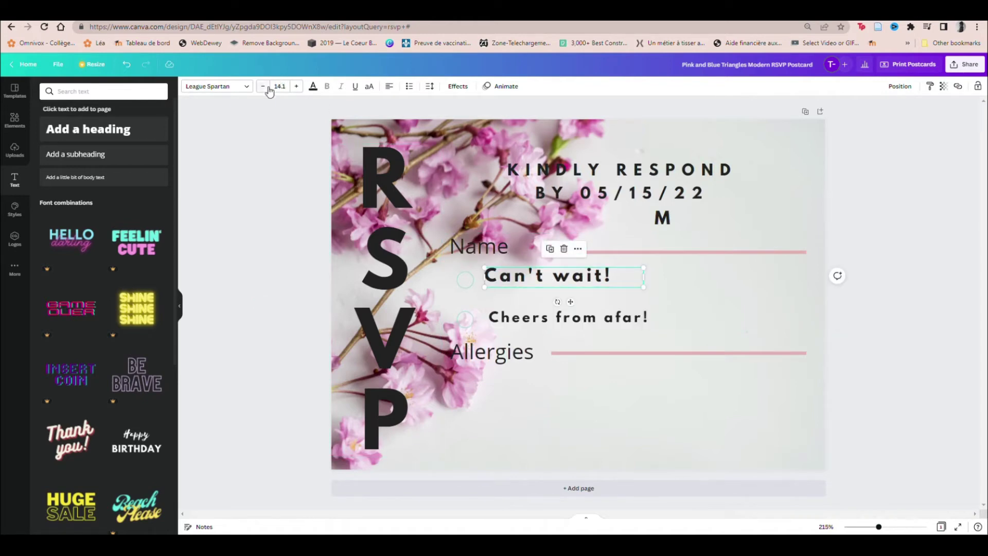
Shrink the first option's font and change its text to 'Of course !'.
click(268, 88)
click(267, 88)
click(267, 87)
mouse_move(509, 280)
mouse_down()
mouse_move(509, 292)
mouse_move(516, 286)
mouse_up()
double_click(493, 282)
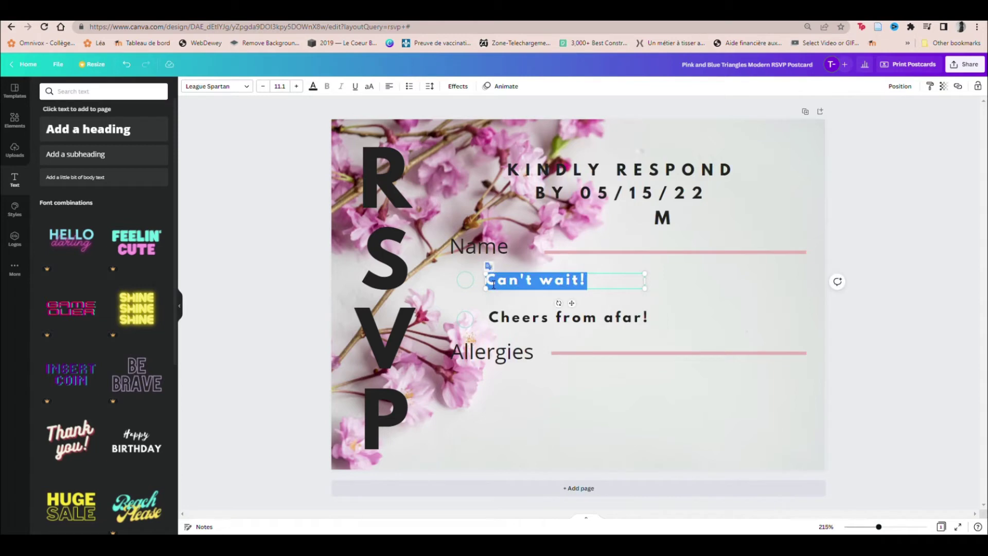
click(493, 285)
text(Of)
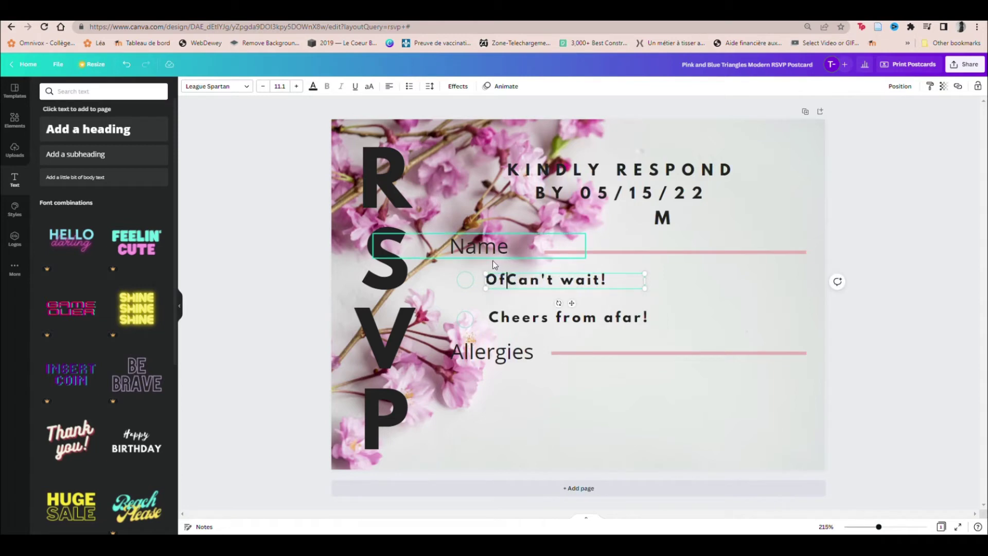
text( cours)
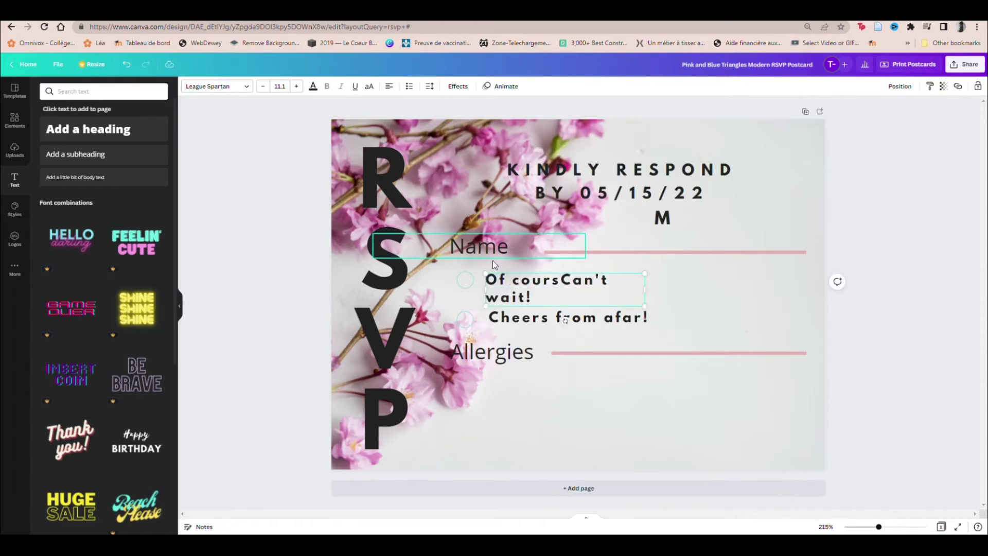
text(e)
key(Delete)
key(Delete)
key(Delete)
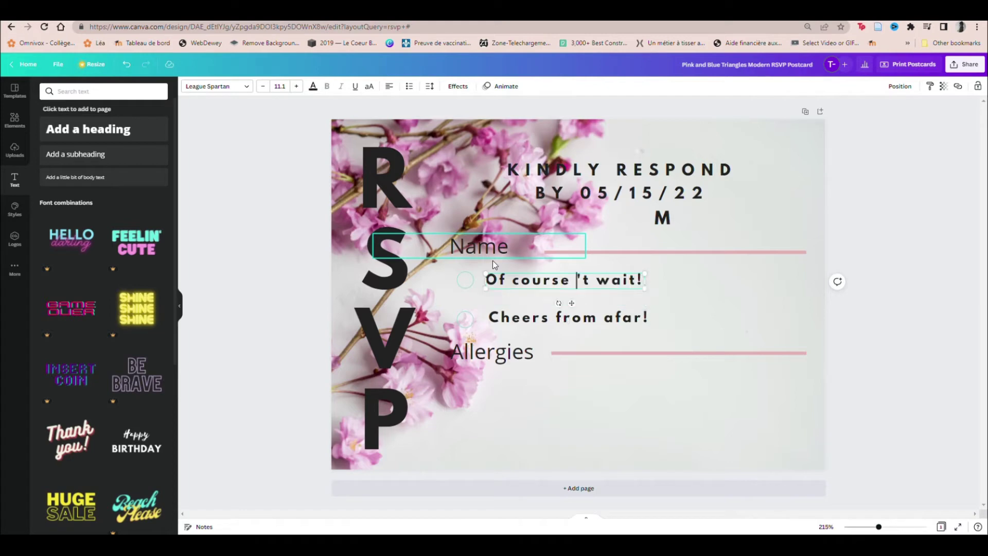
key(Delete)
key(Delete)
key(Delete)
key(Delete)
key(Delete)
key(Delete)
key(Delete)
click(507, 320)
Erase 'Cheers from afar!' and start typing 'Unfortunately' in its place.
click(510, 320)
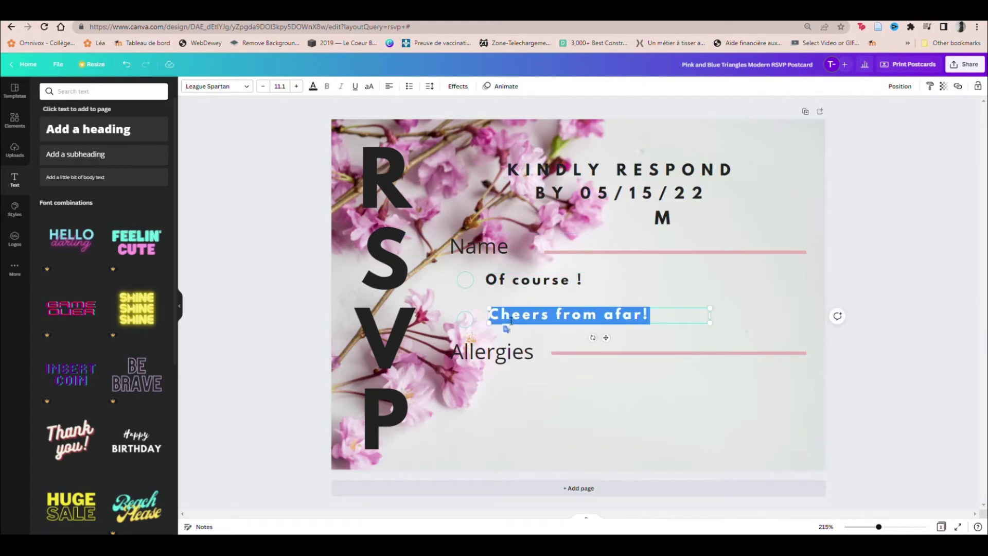
click(497, 317)
key(Delete)
key(Delete)
key(Delete)
key(Delete)
key(Delete)
key(Delete)
key(Delete)
key(Delete)
key(Delete)
key(Delete)
key(Delete)
key(Delete)
key(Delete)
key(Delete)
key(Delete)
key(Delete)
key(Delete)
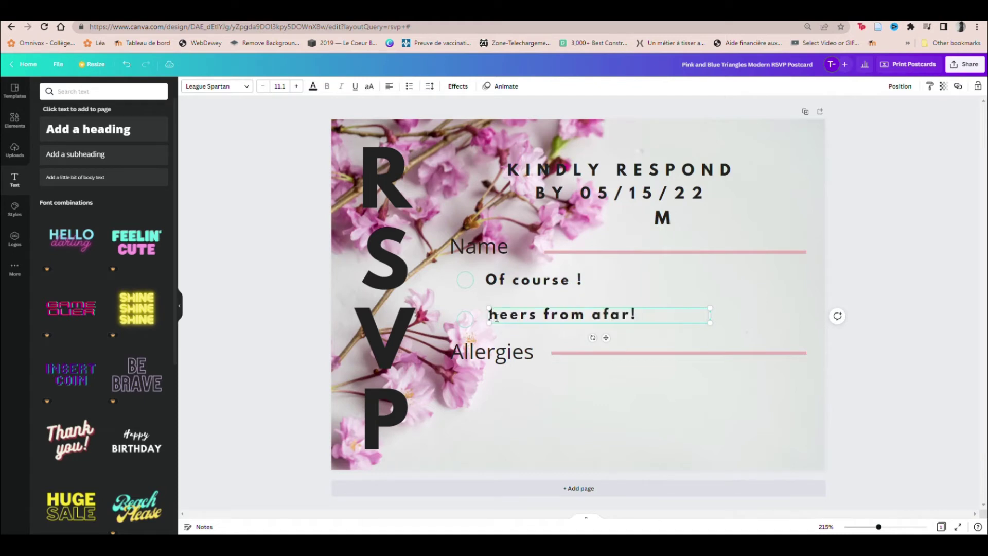
text(f)
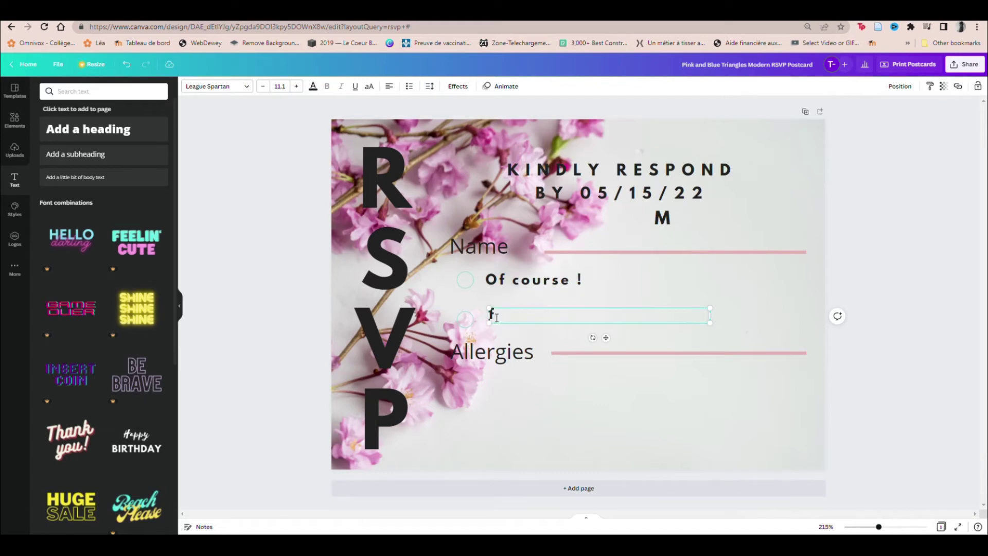
text(Unfortunately i can't come)
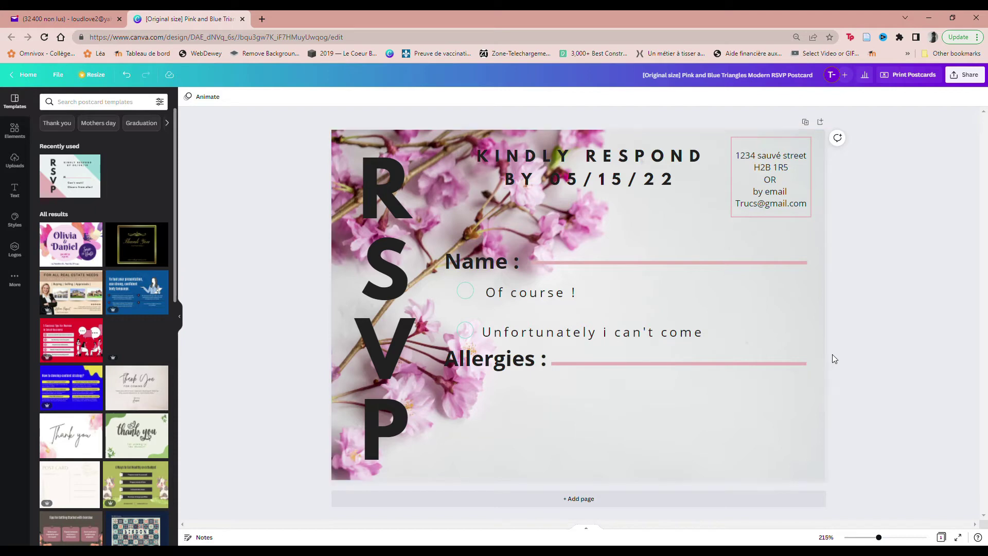
Check the background colour options and change the 'Name :' label to 'Names :'.
click(647, 265)
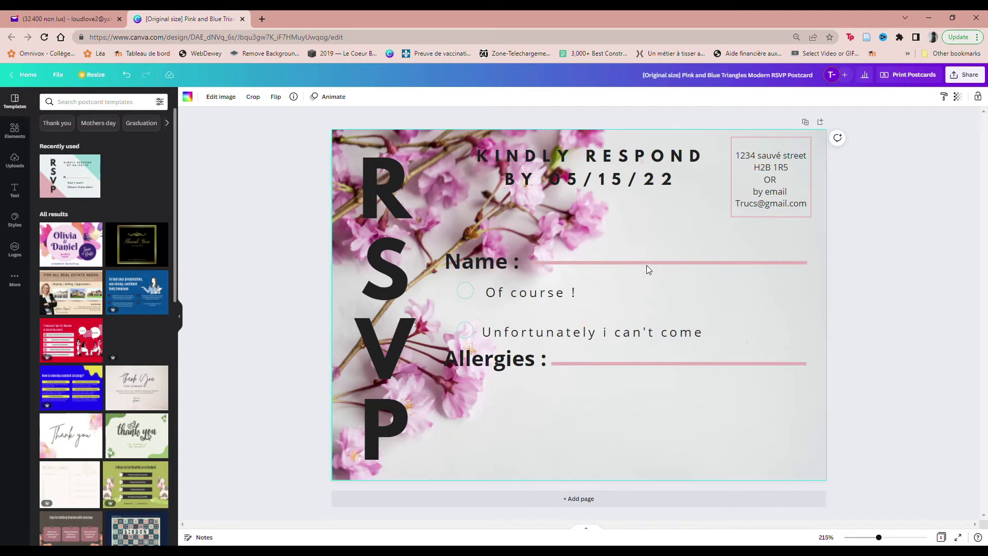
click(192, 100)
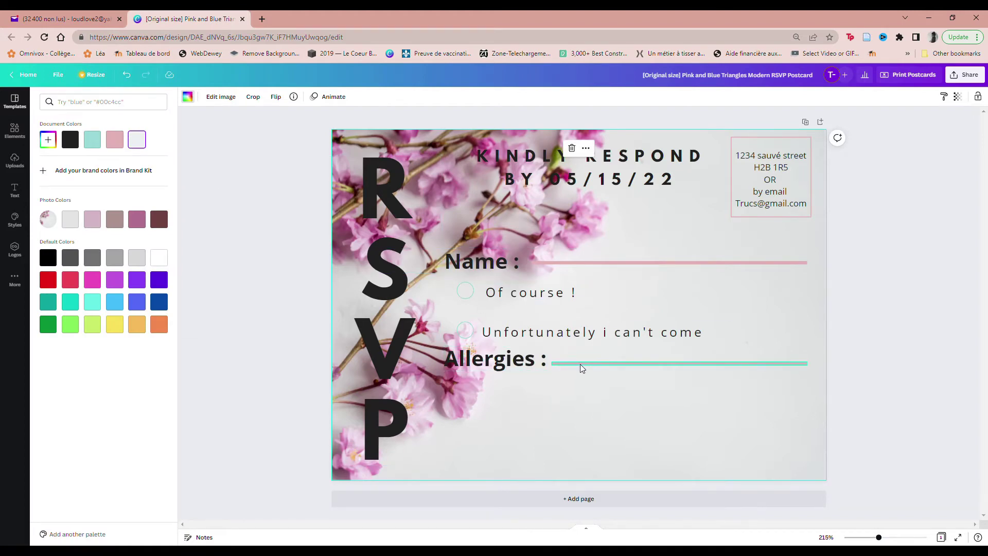
click(508, 264)
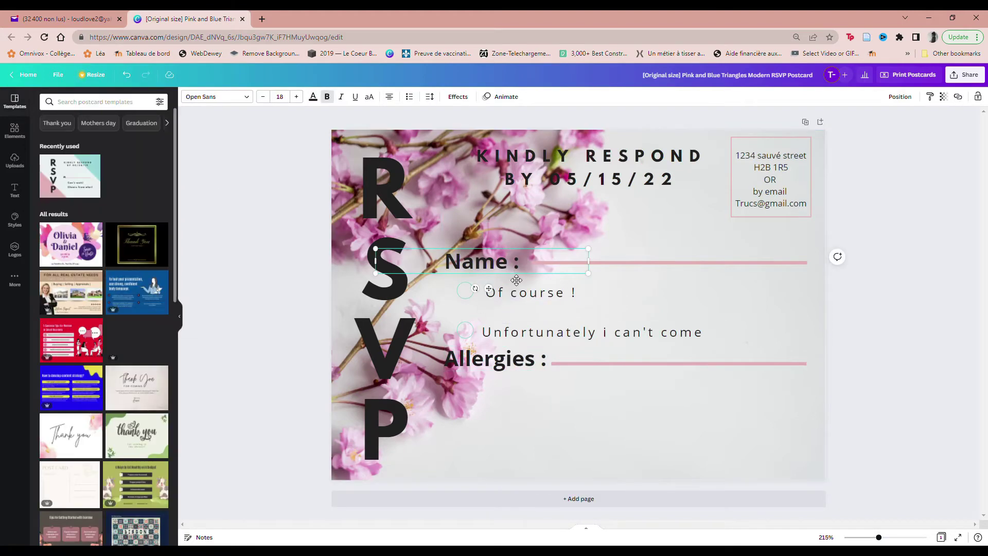
text(s)
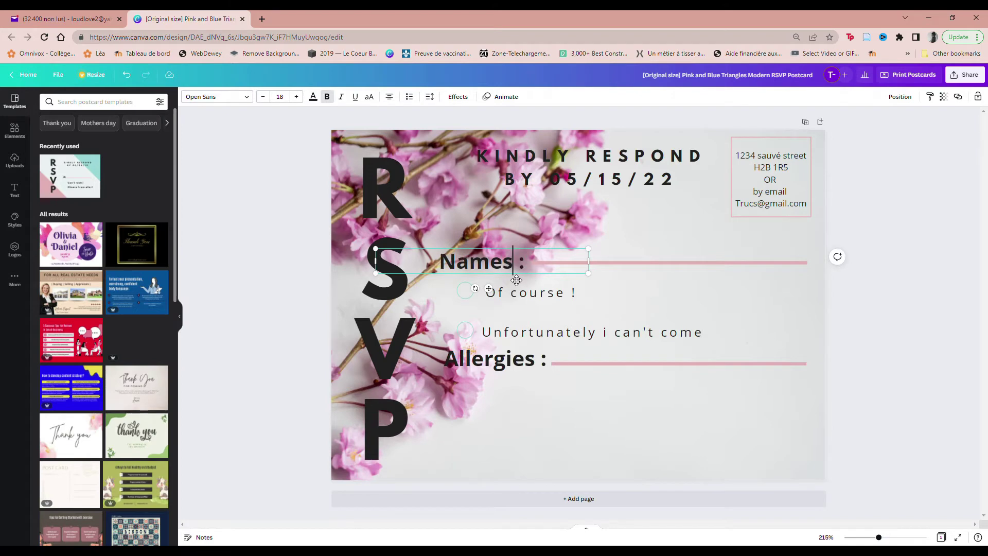
Deselect everything and bring up the Print Postcards options.
click(554, 217)
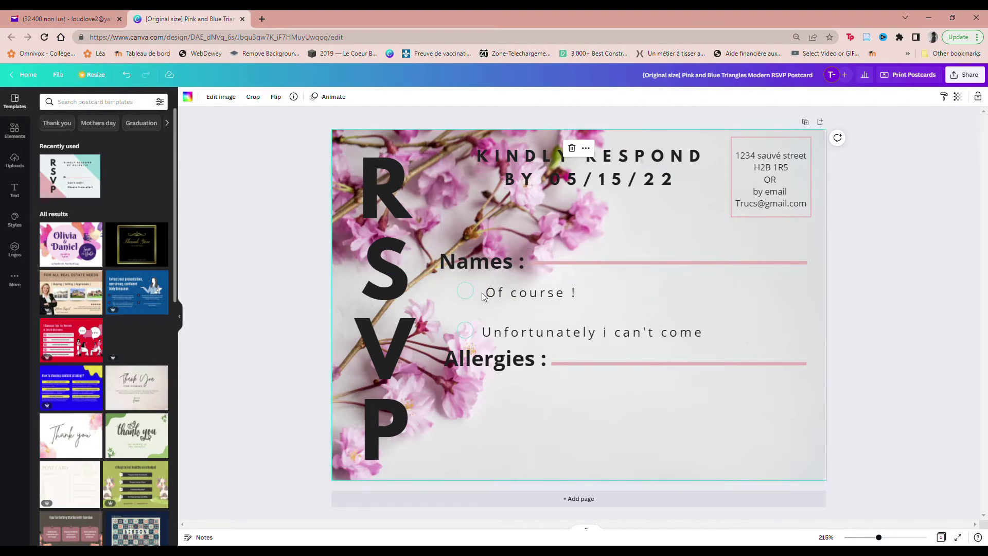
click(905, 175)
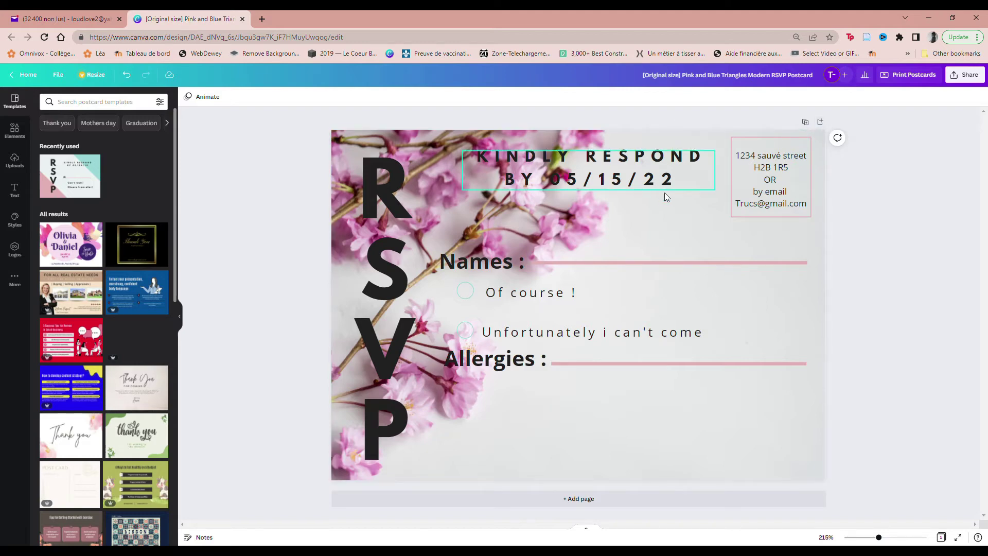
click(902, 82)
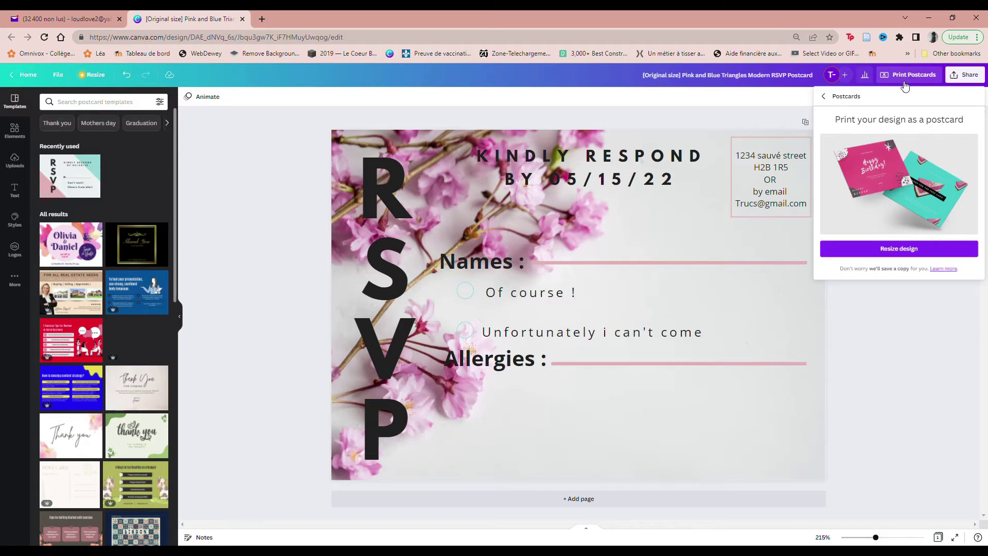
Order 100 postcards on Premium paper with Matte finish, without envelopes.
click(894, 250)
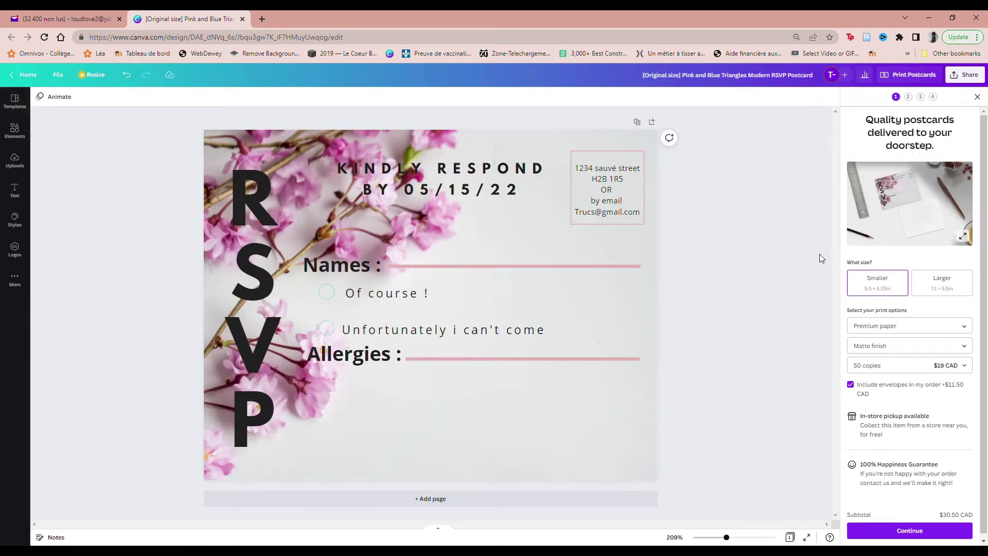
click(910, 327)
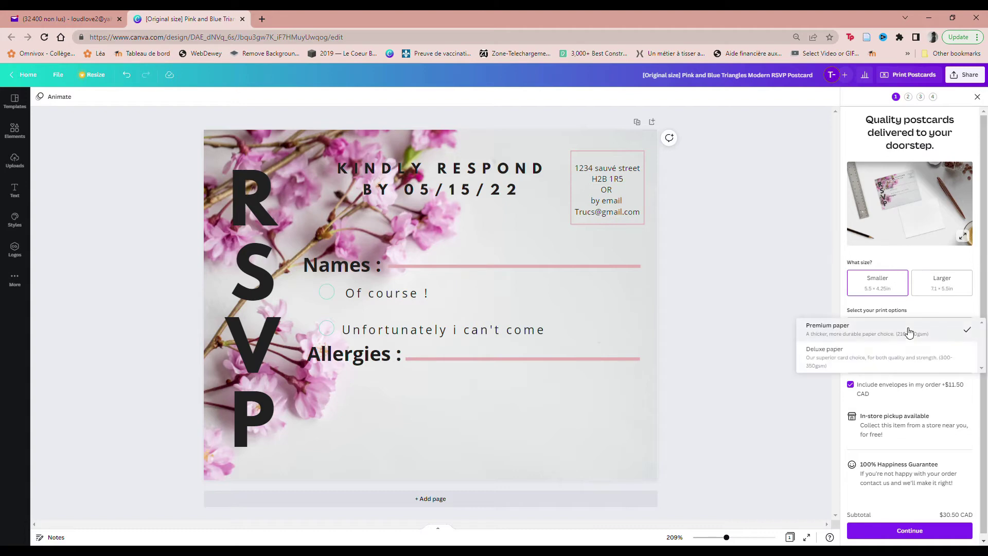
click(822, 363)
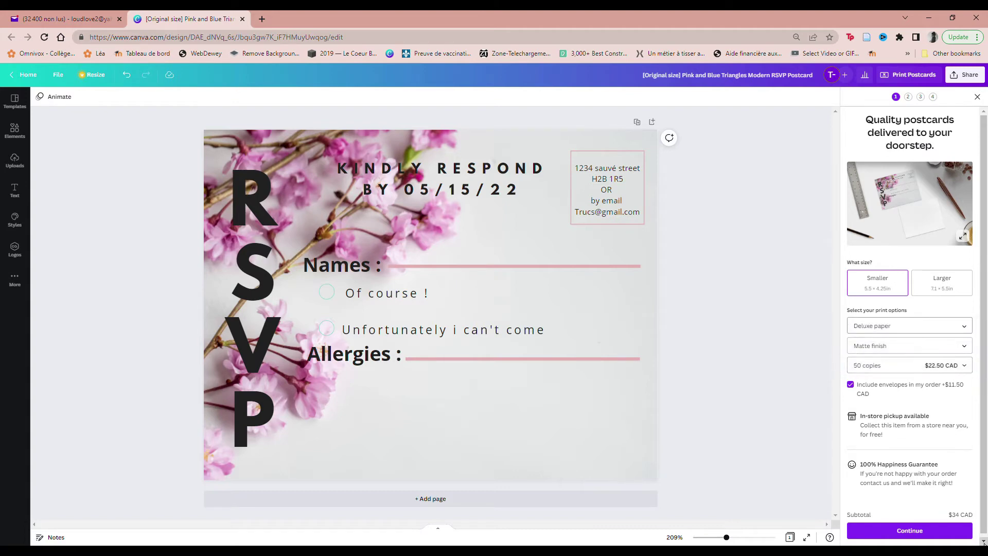
click(893, 329)
click(889, 308)
click(889, 346)
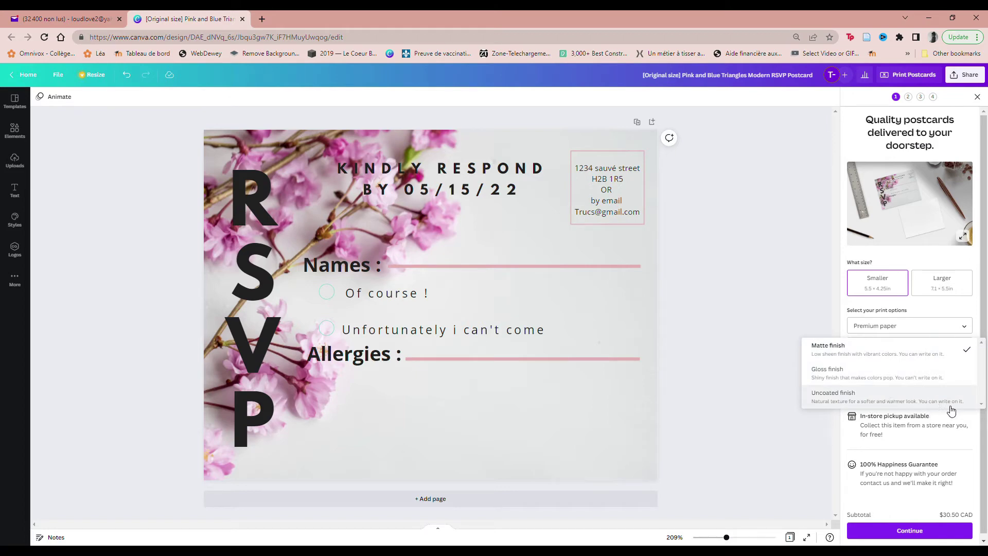
click(954, 356)
click(938, 369)
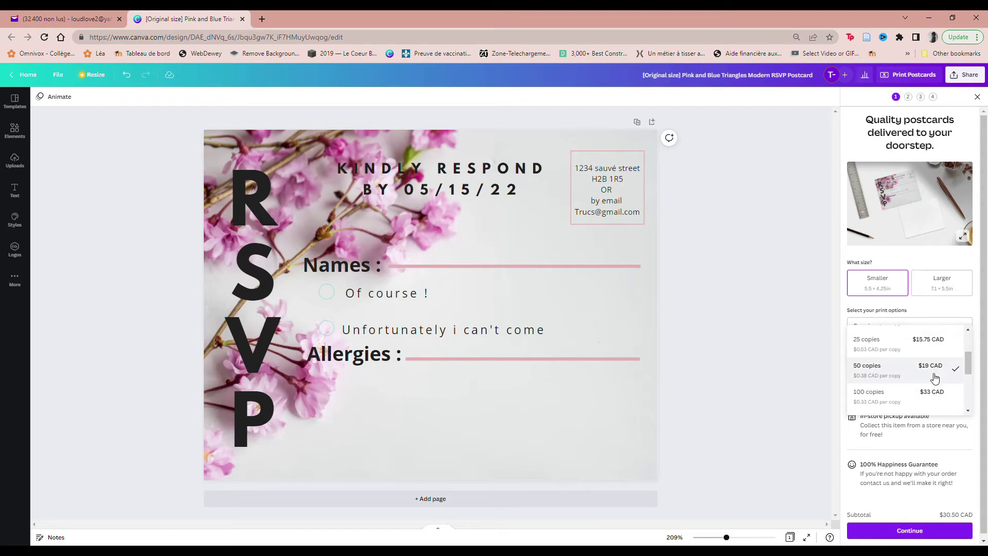
click(927, 398)
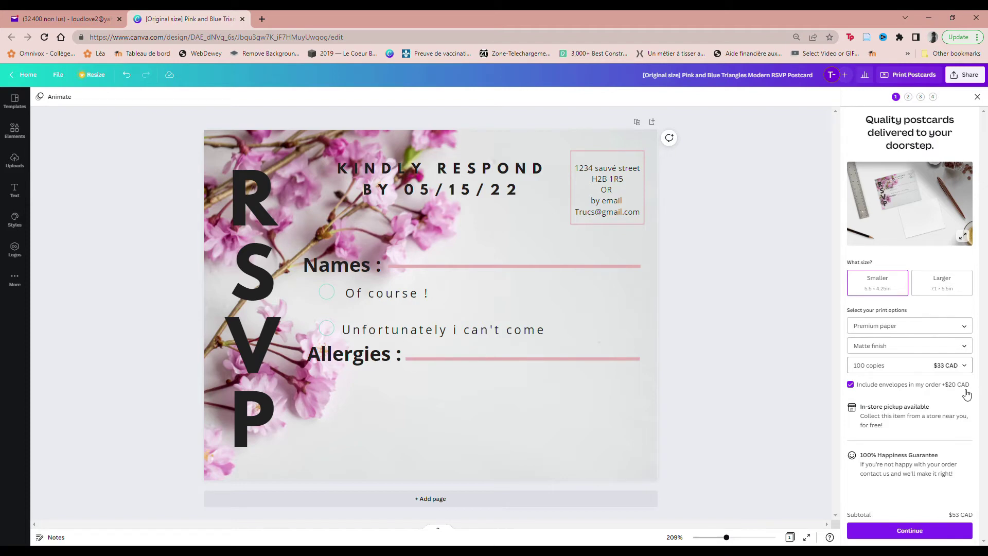
click(856, 386)
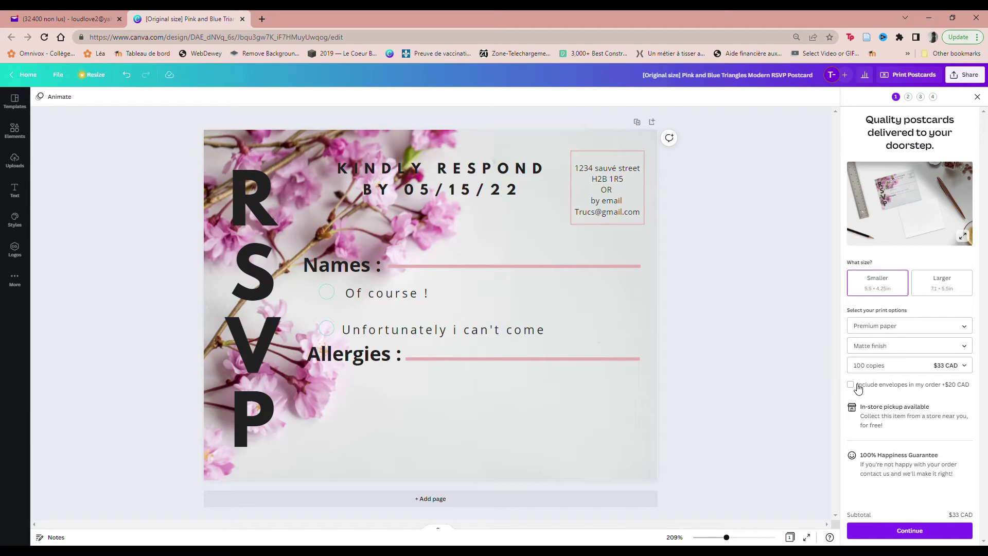
Shift the address block slightly left from the edge and download a PDF proof.
click(929, 525)
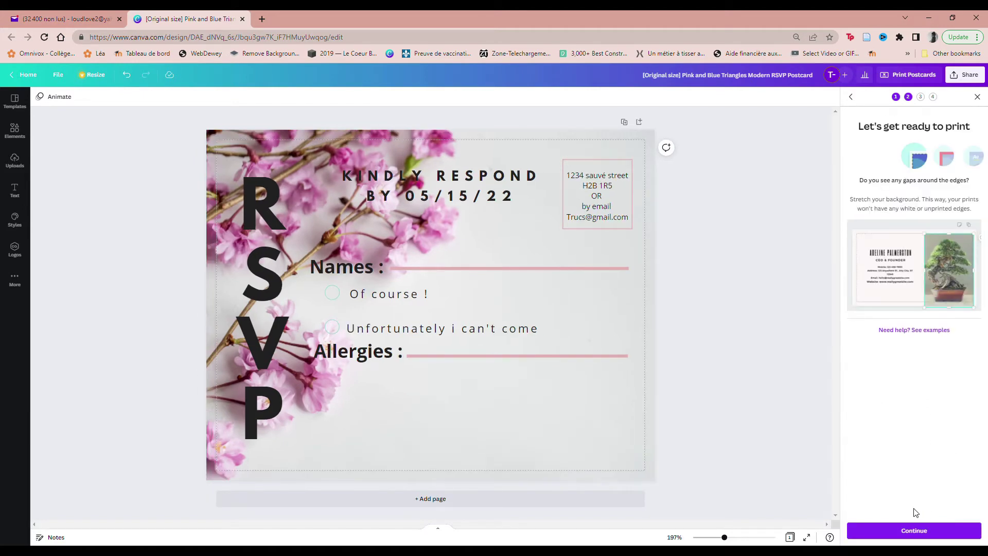
click(915, 529)
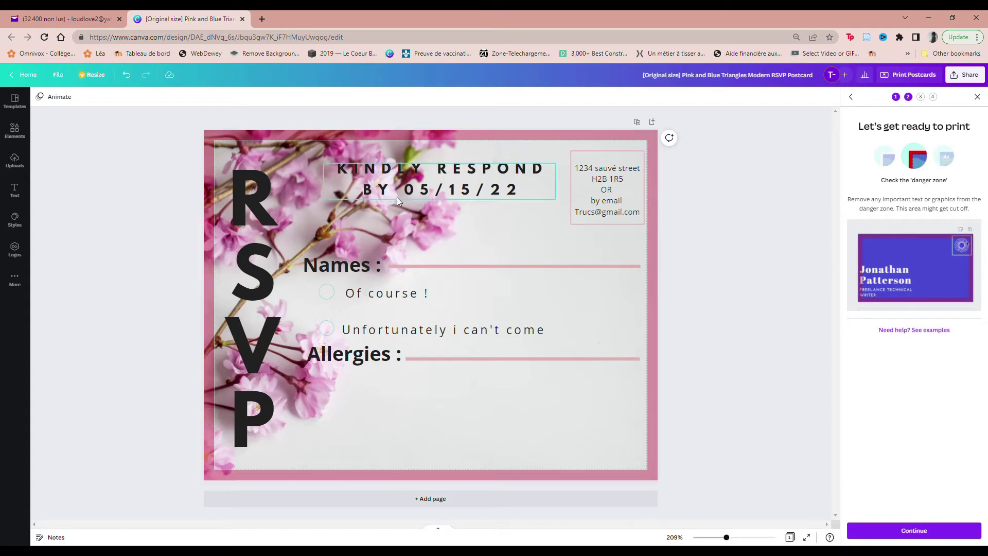
click(607, 193)
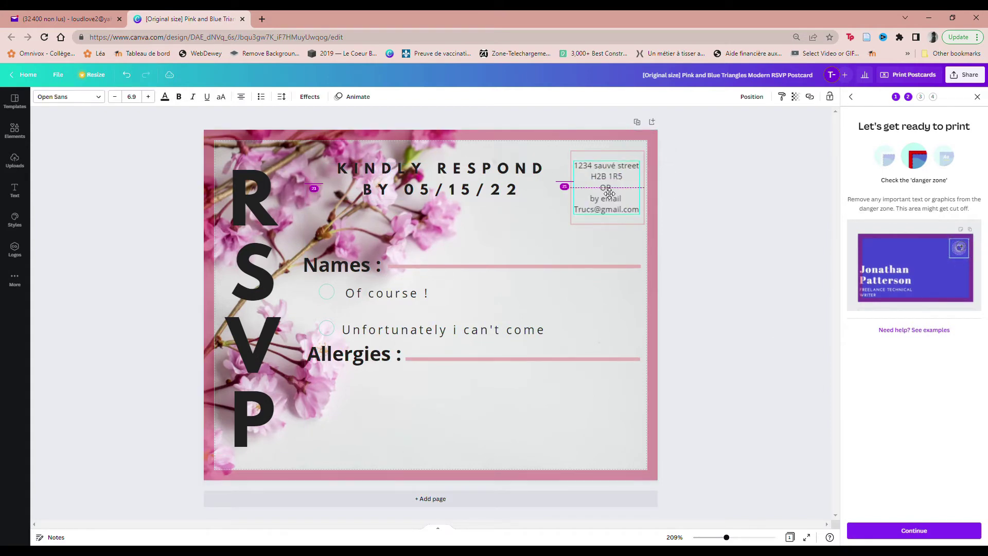
click(607, 221)
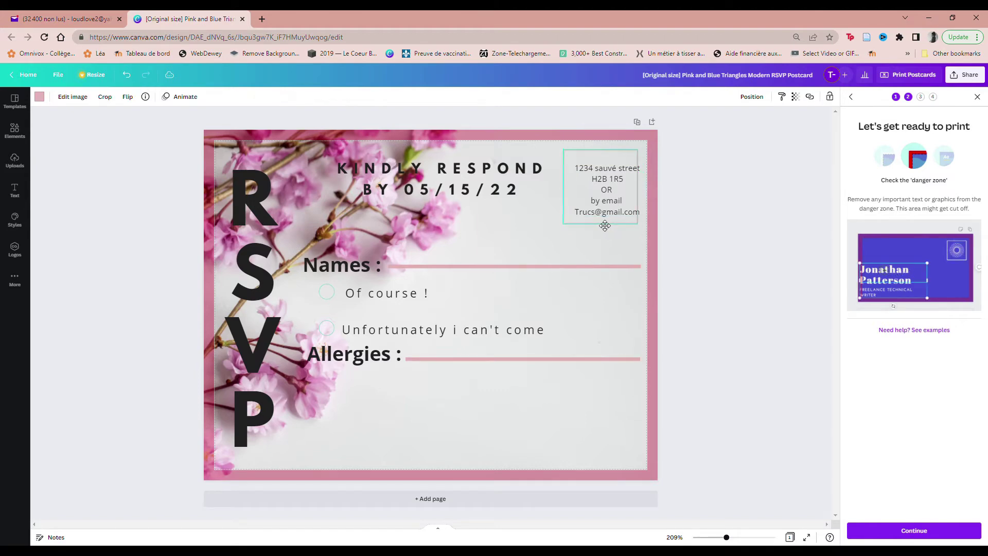
drag(615, 199, 605, 200)
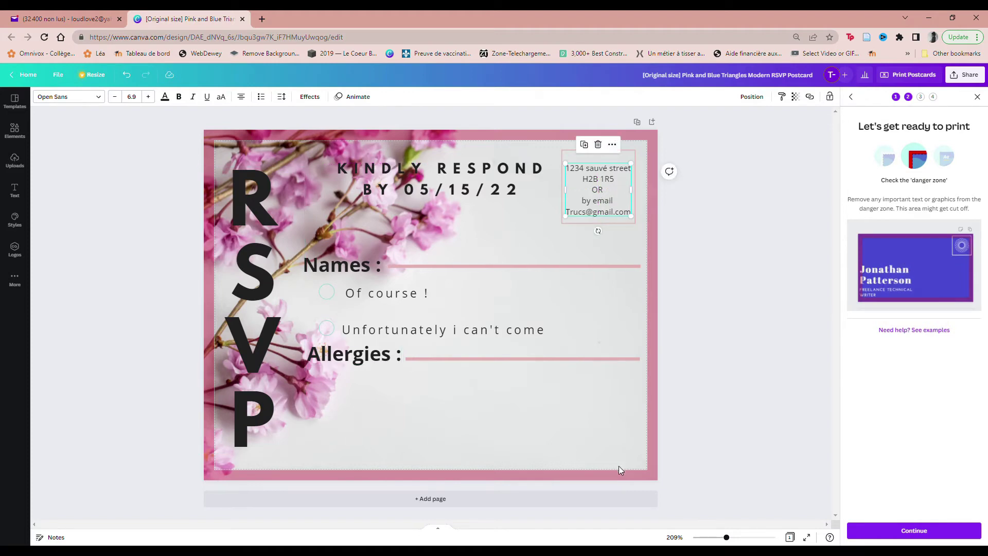
click(895, 530)
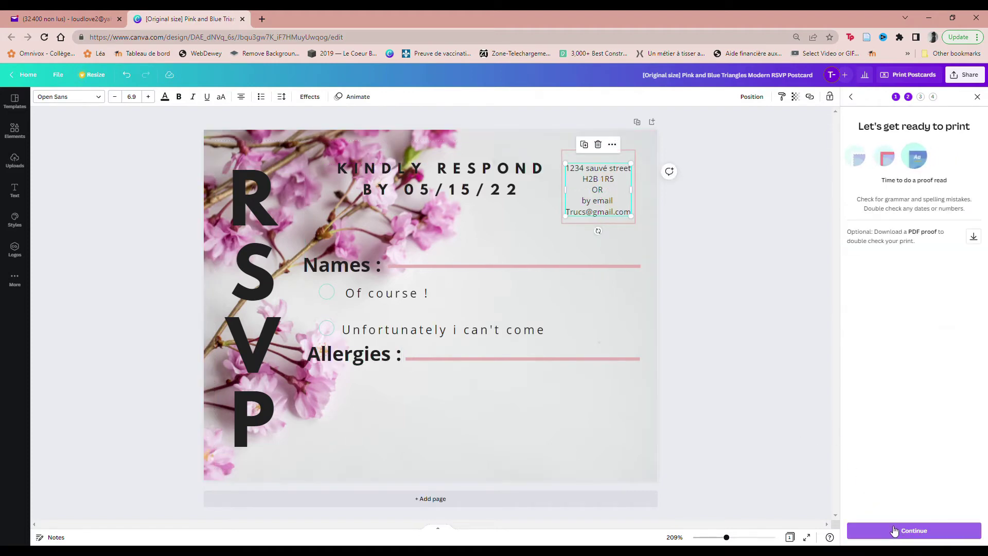
click(973, 237)
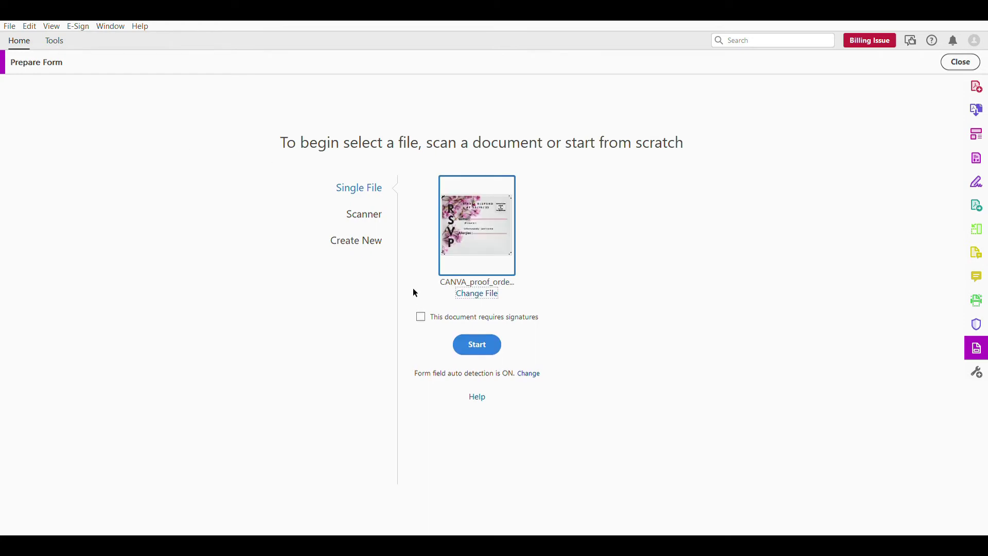
Start Prepare Form on the CANVA proof PDF to auto-detect Names and Allergies fields.
click(486, 342)
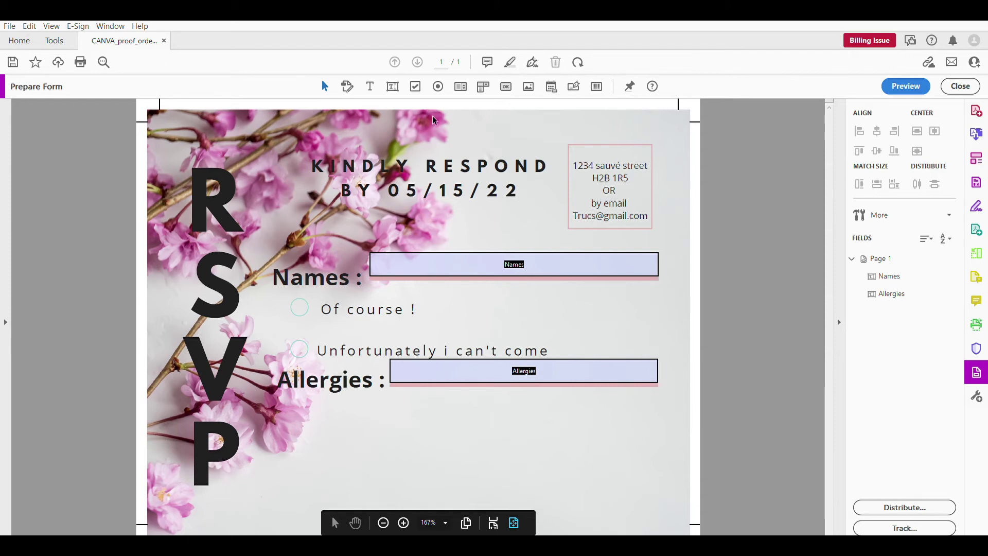
Delete the auto-detected Names and Allergies text fields, plus a stray text field placed by mistake.
click(472, 263)
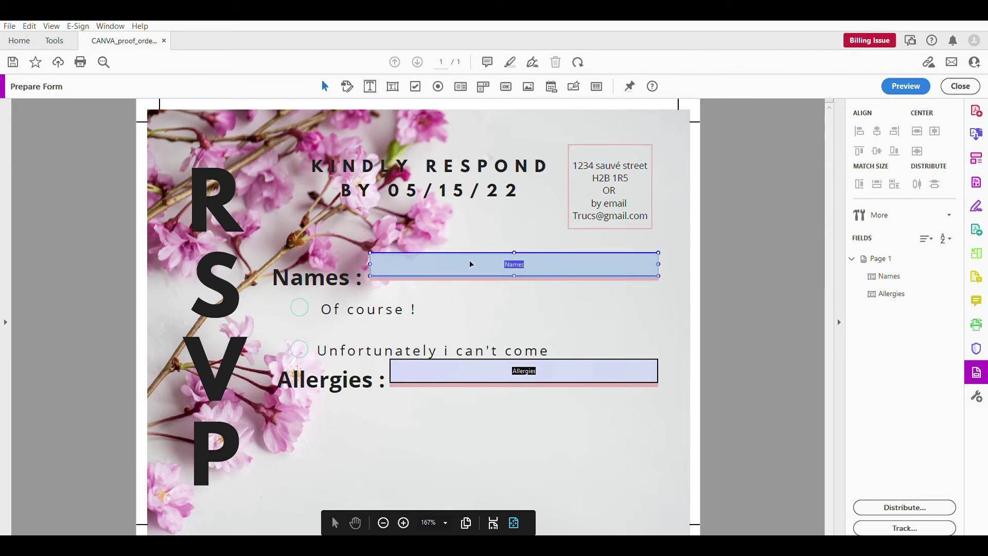
shift+click(502, 366)
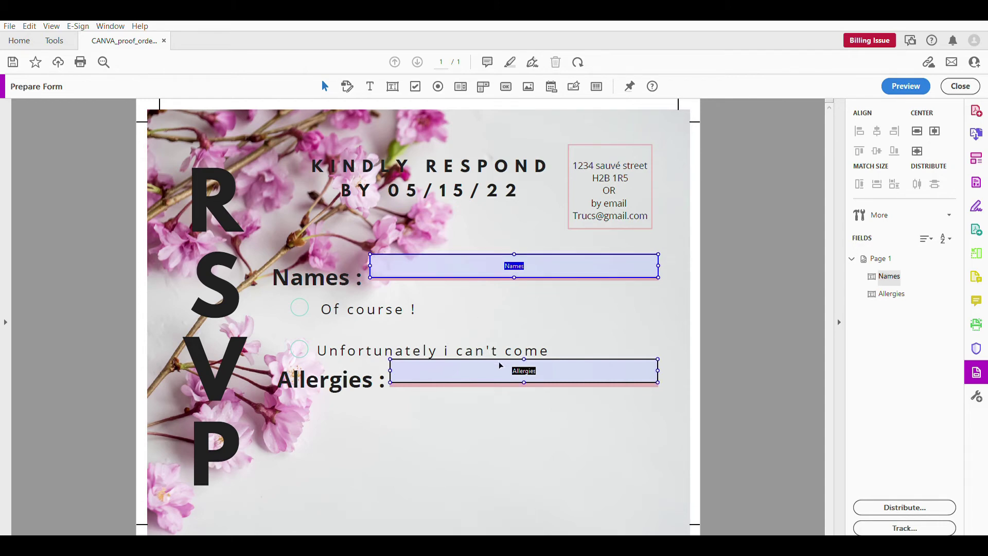
drag(501, 365, 498, 363)
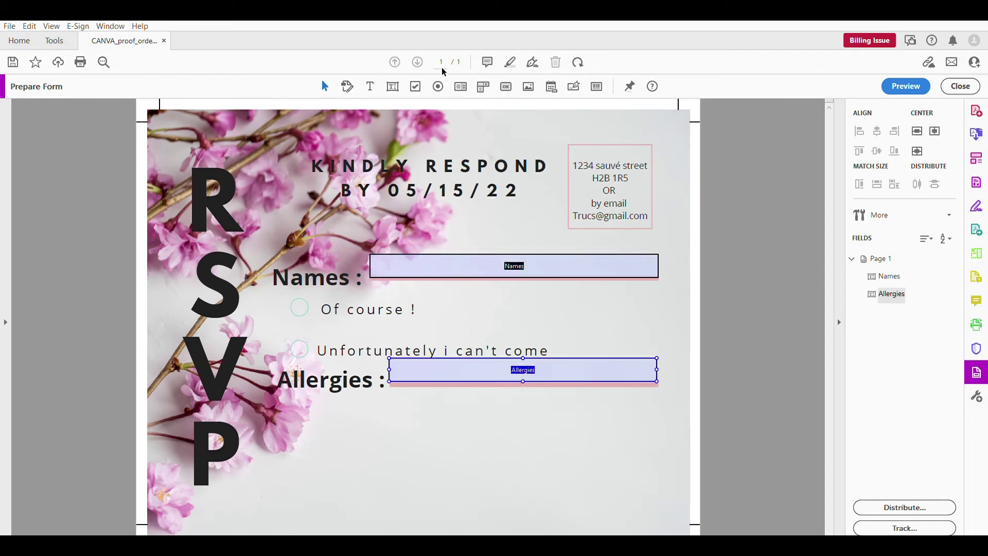
click(391, 83)
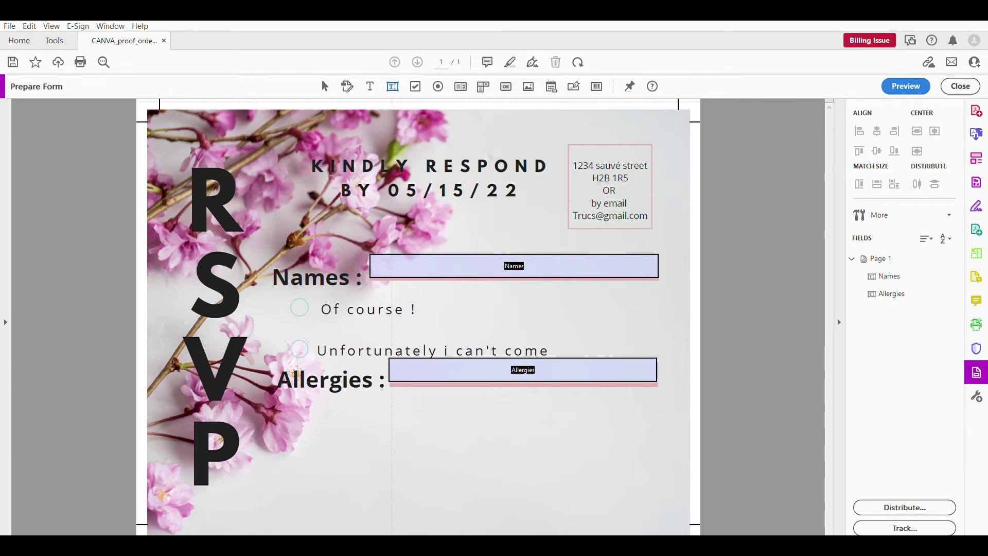
click(400, 258)
click(415, 260)
key(Delete)
click(434, 260)
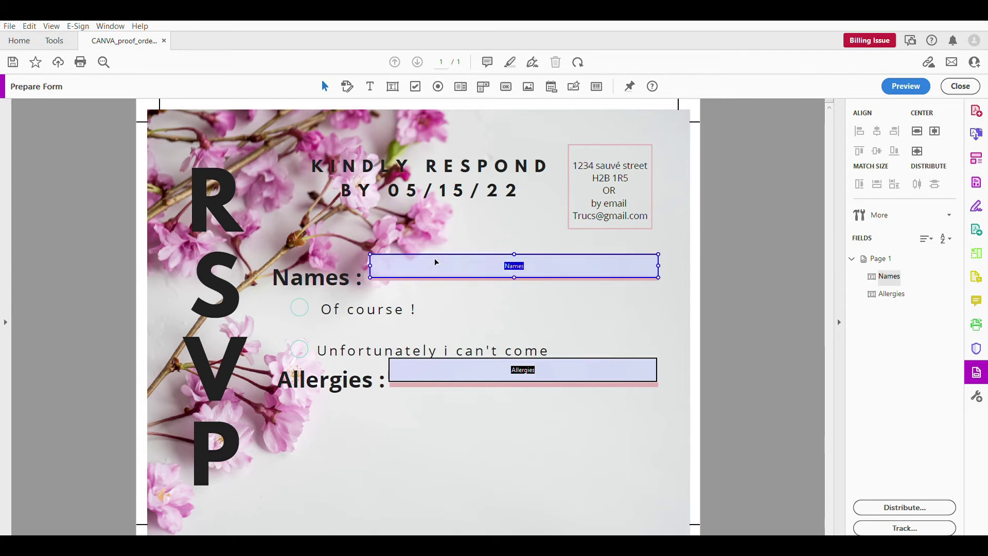
key(Delete)
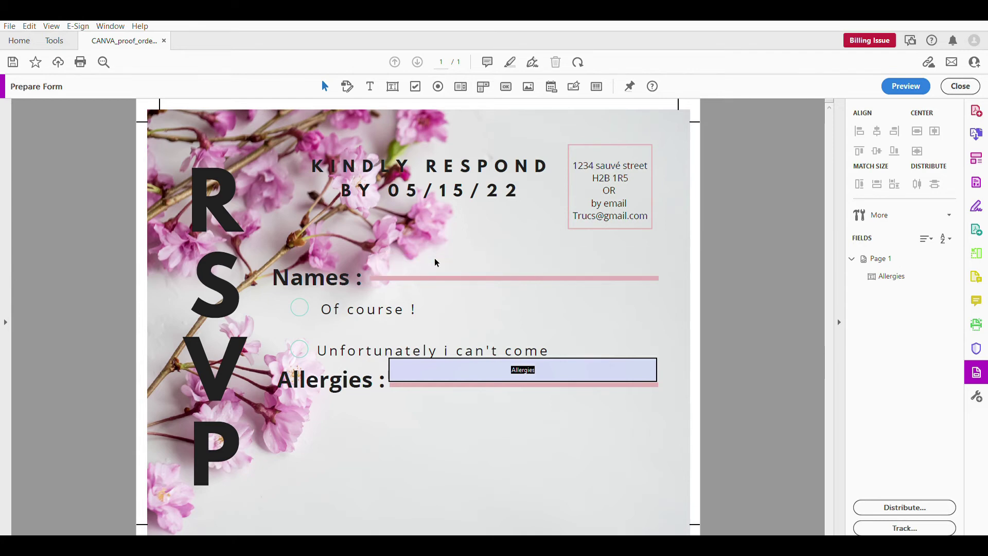
click(438, 366)
key(Delete)
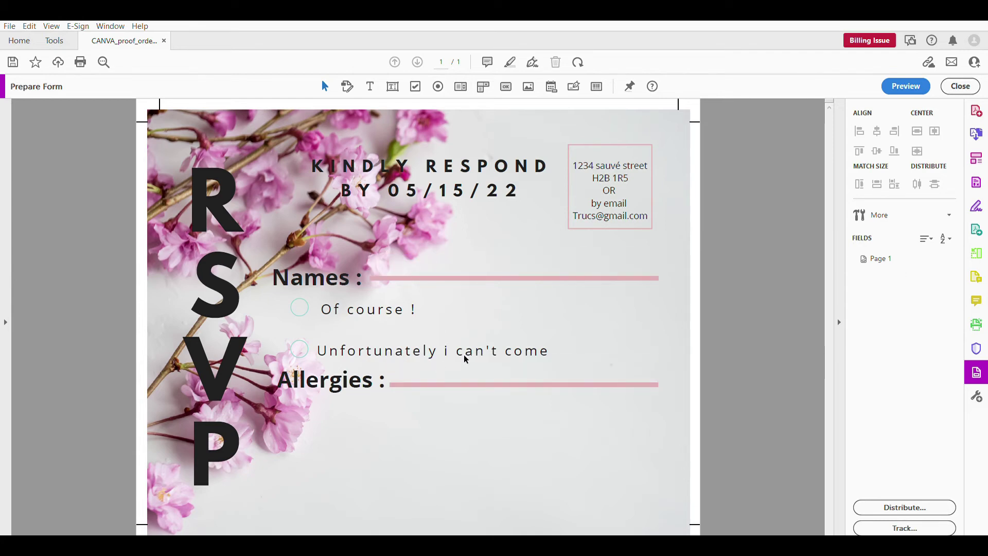
Draw a text field stretched across the Names line and name it Names.
click(392, 85)
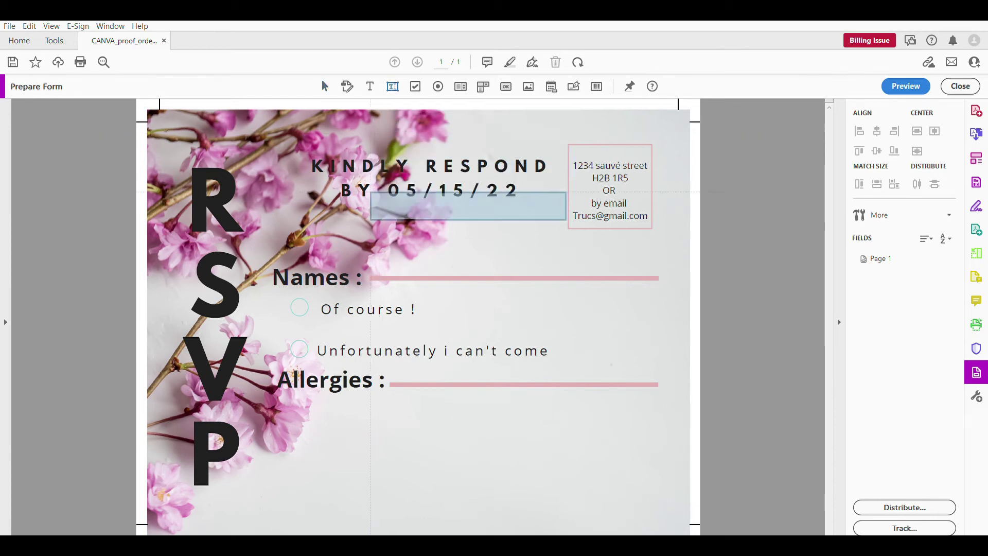
click(371, 246)
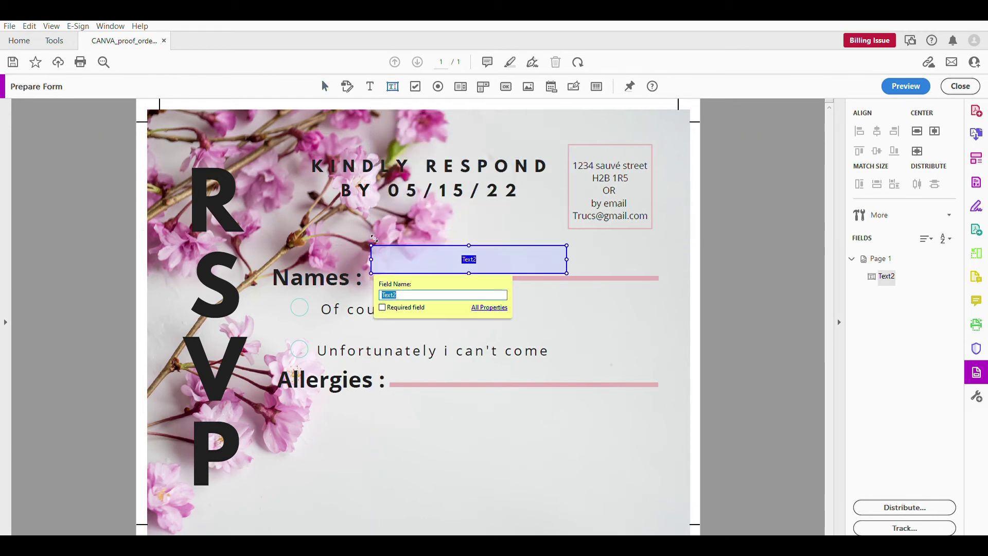
drag(571, 257, 662, 259)
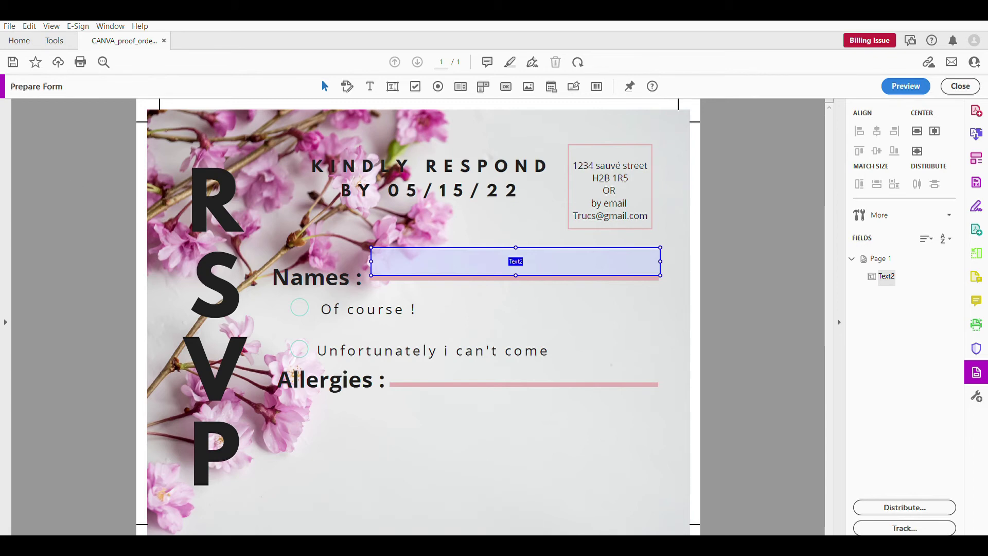
text(Names)
Draw a text field along the Allergies line and name it Allergies.
click(391, 85)
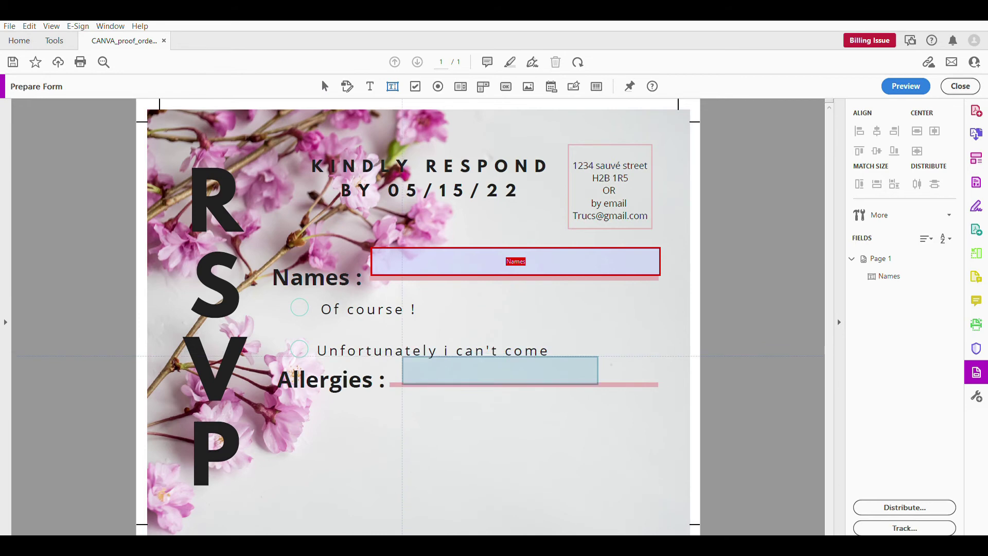
click(390, 356)
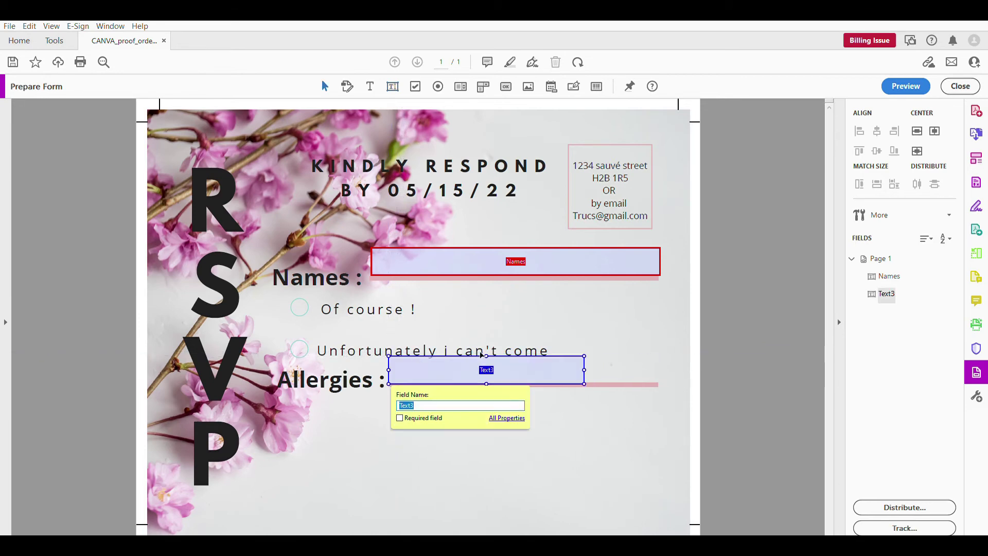
drag(584, 356, 662, 359)
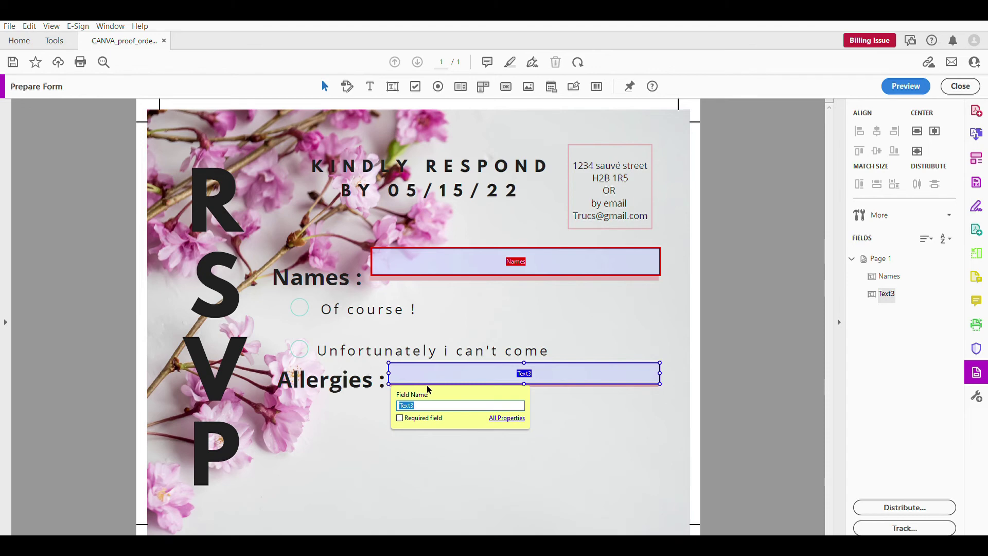
text(Allergies)
click(404, 417)
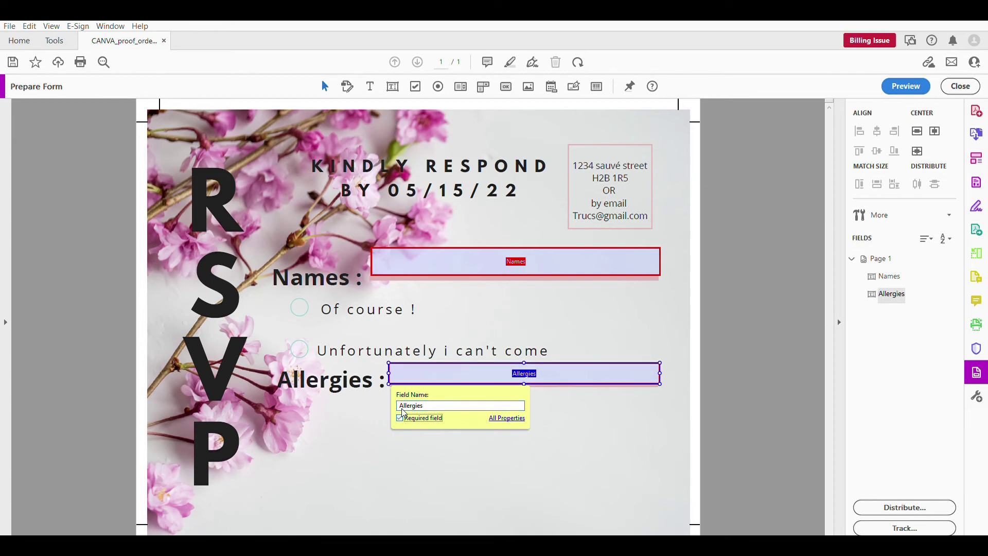
click(578, 402)
click(481, 315)
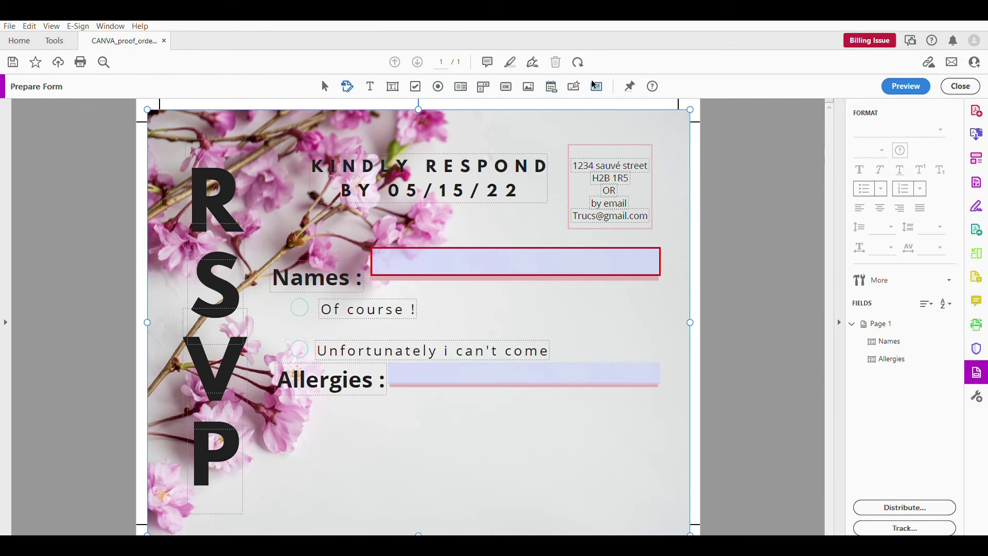
Add check boxes beside both reply options, keeping default names Check Box4 and Check Box5.
click(417, 86)
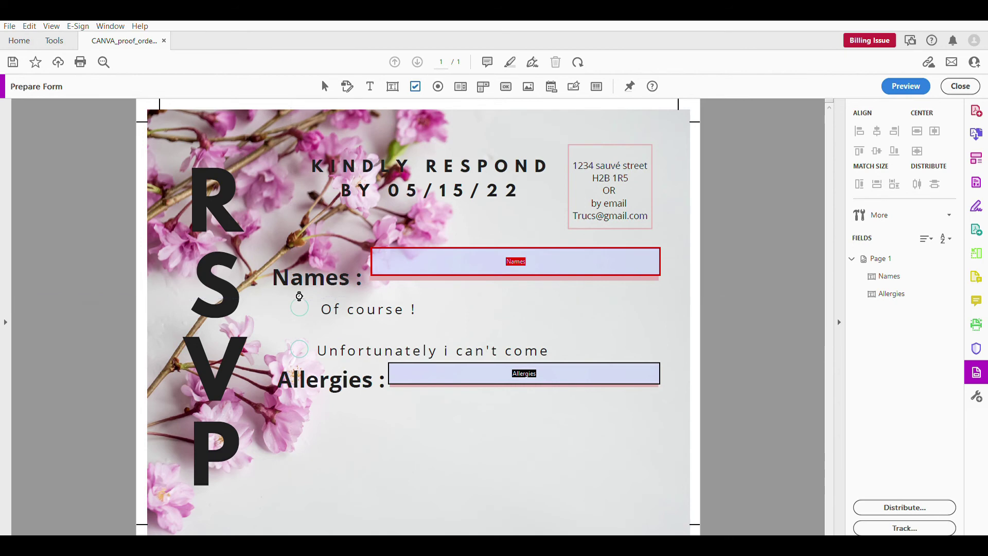
click(299, 300)
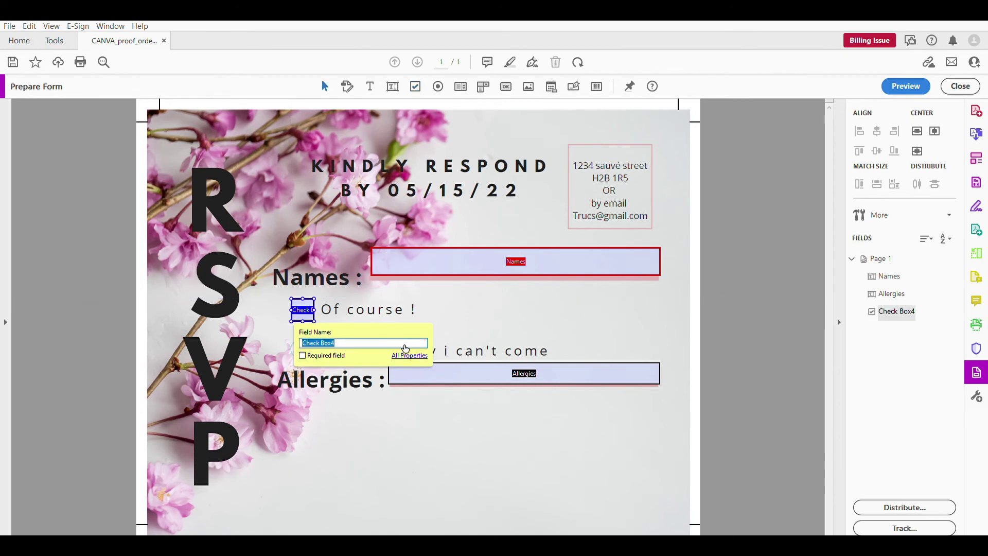
key(Return)
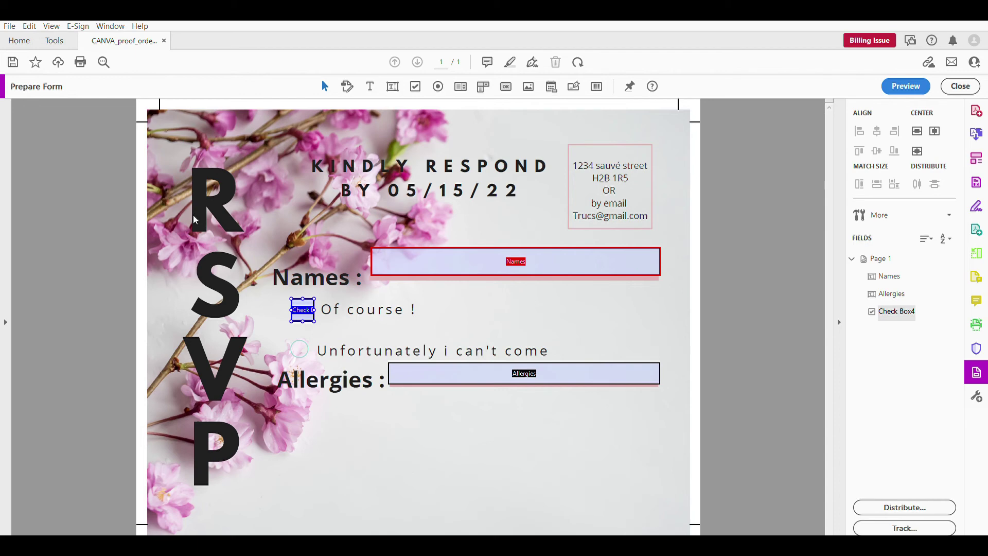
key(x)
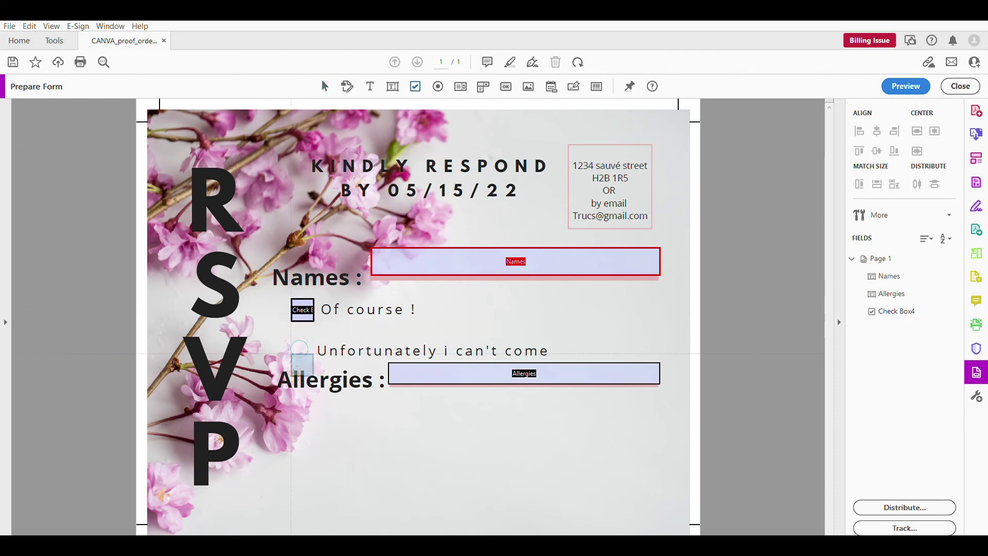
click(301, 349)
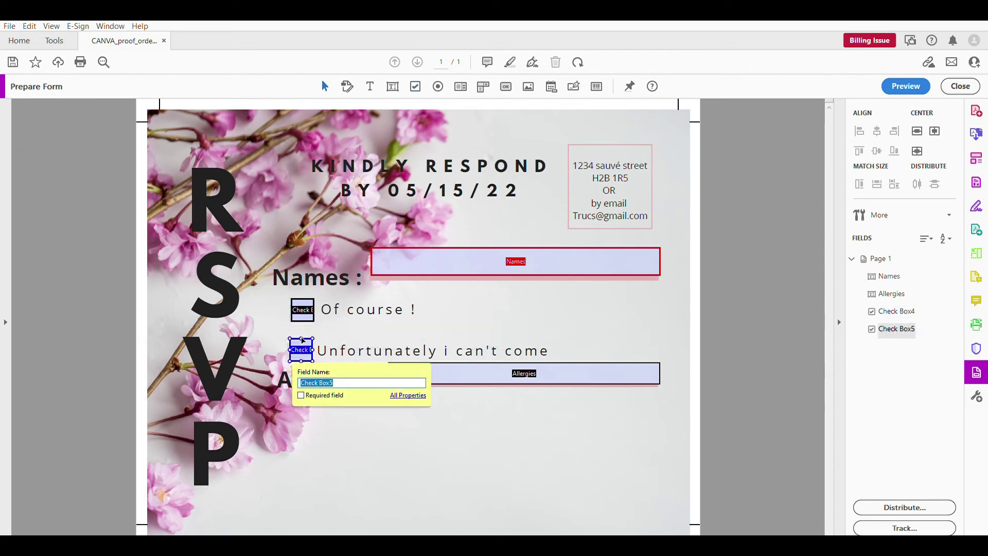
key(Return)
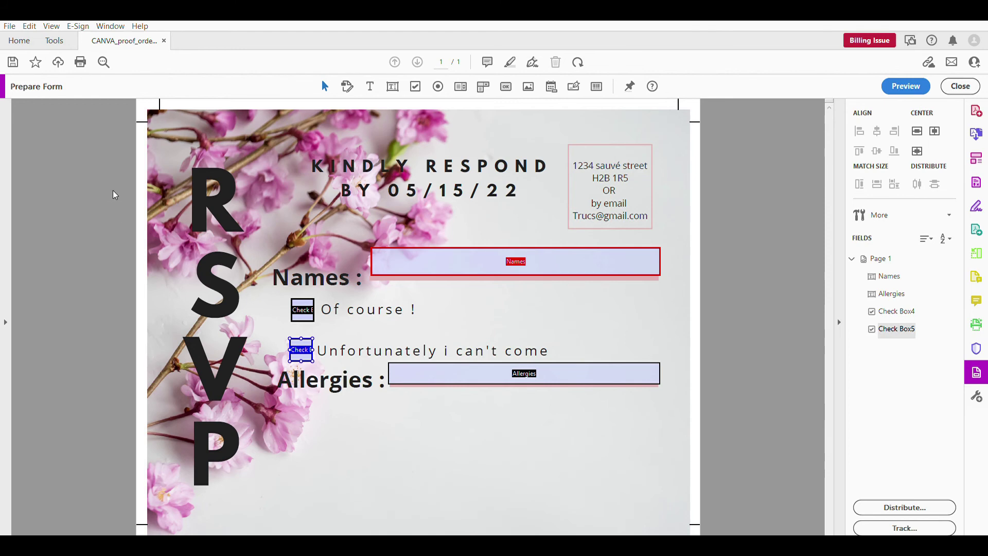
click(348, 86)
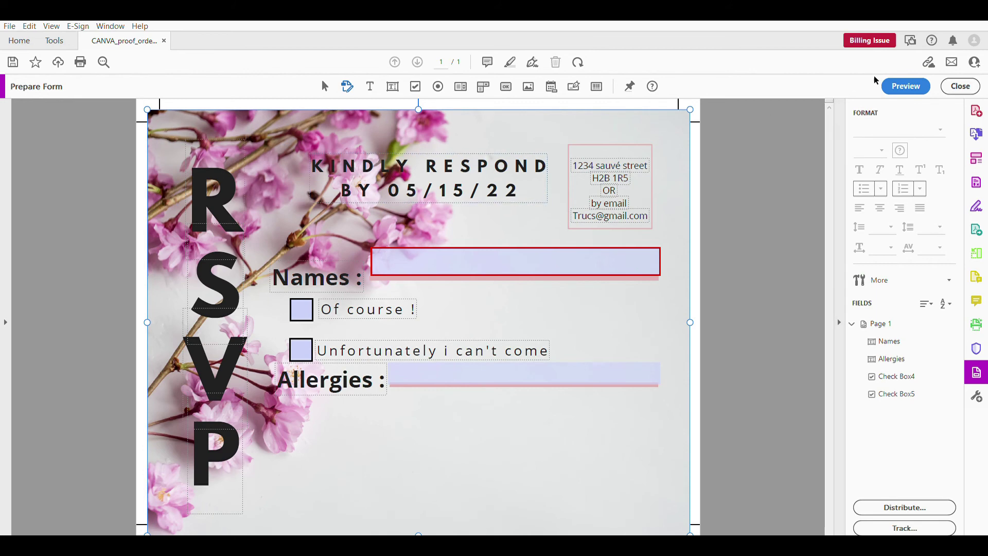
click(905, 86)
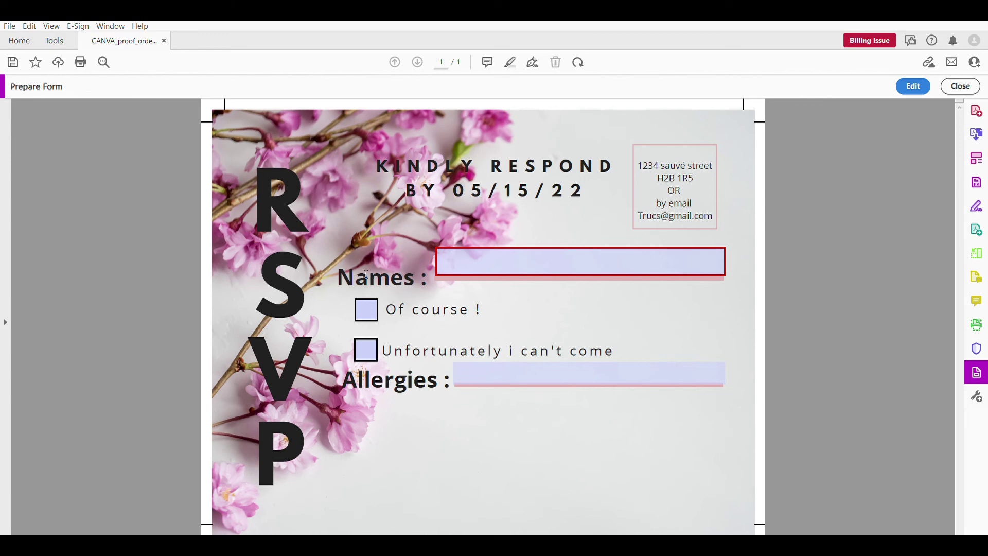
click(507, 256)
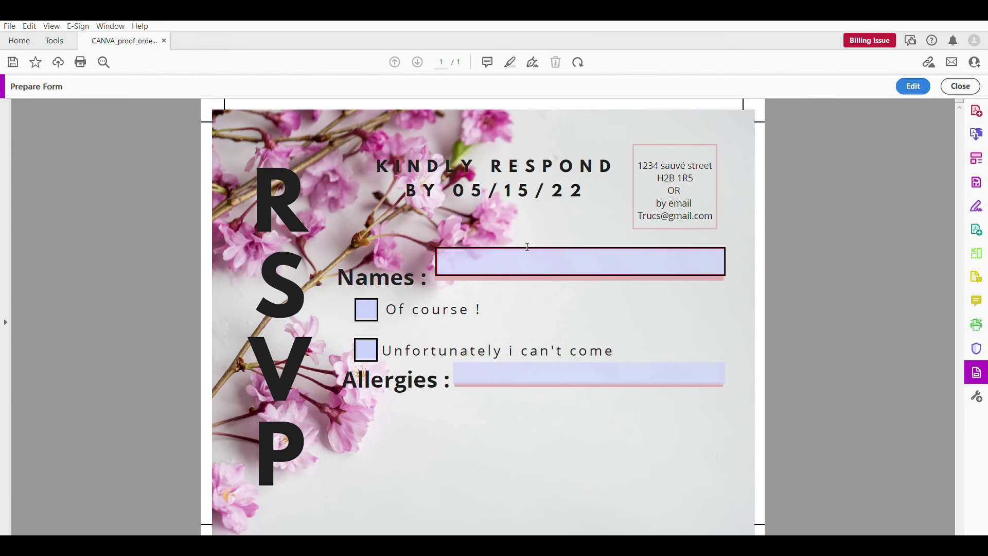
Lower the Names field's top edge to make the field slimmer.
click(898, 88)
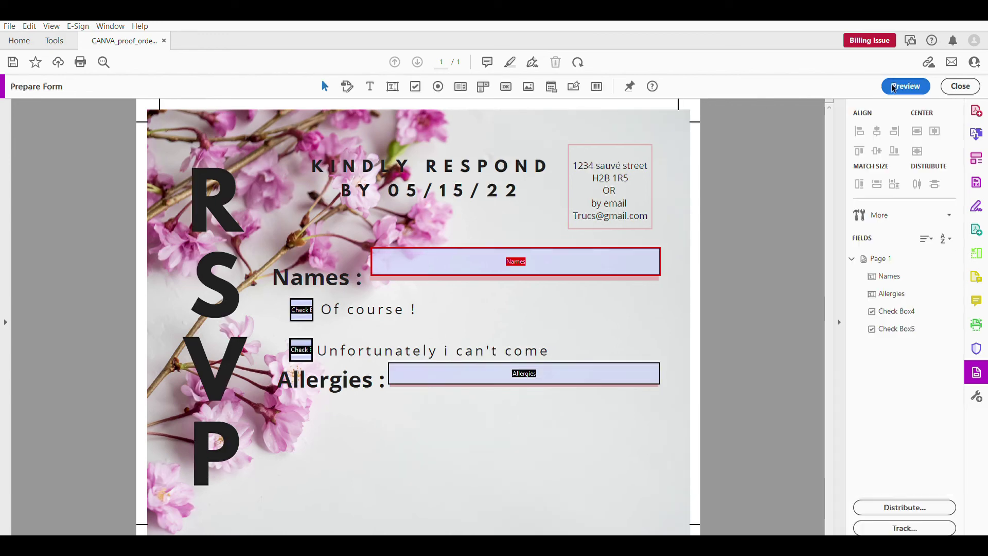
click(474, 255)
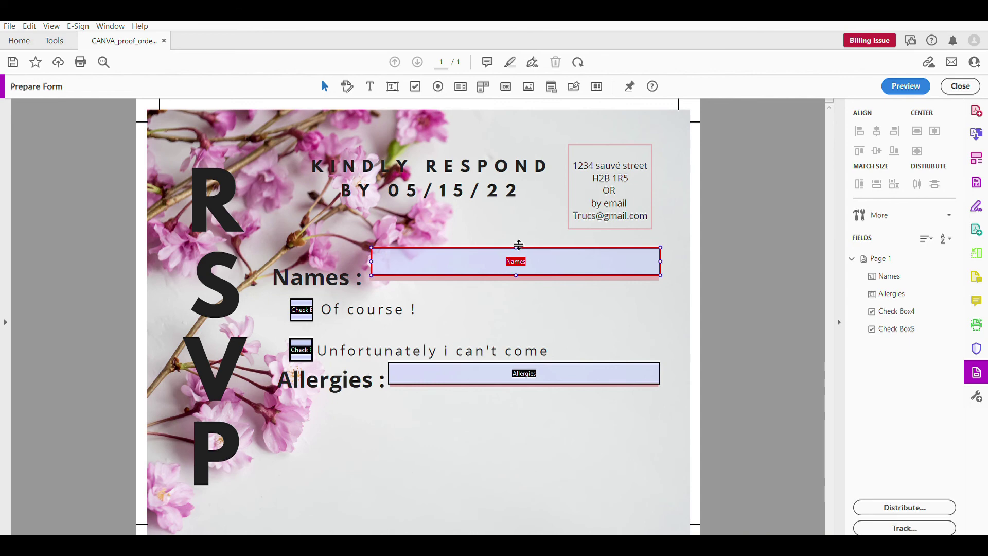
drag(518, 244, 516, 254)
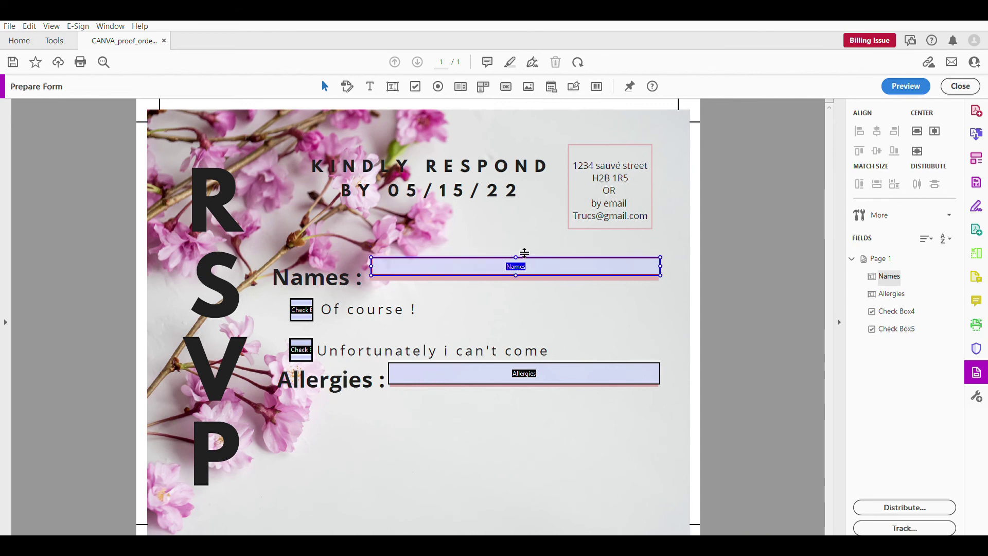
drag(516, 258, 519, 256)
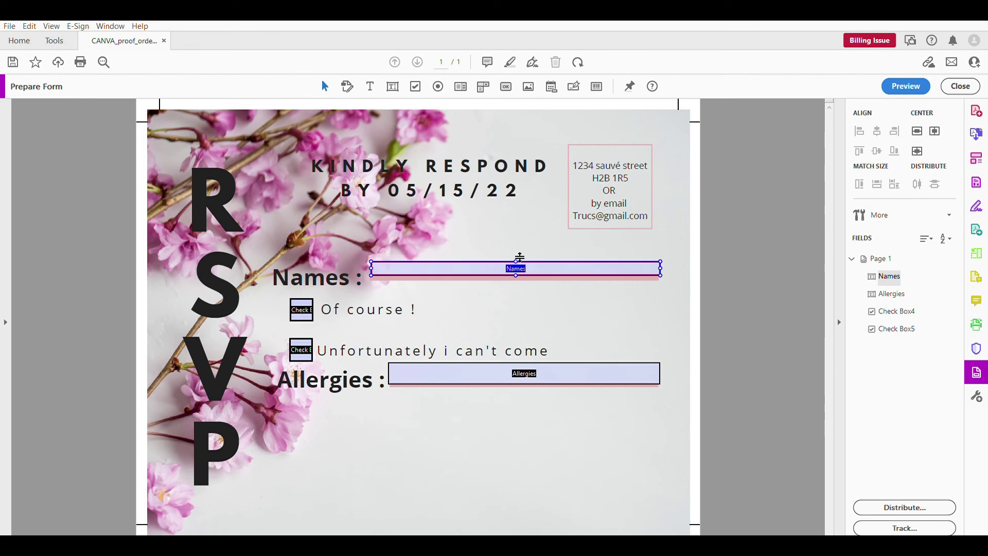
Raise the "Names :" label a few pixels to line up with the Names field.
double_click(463, 293)
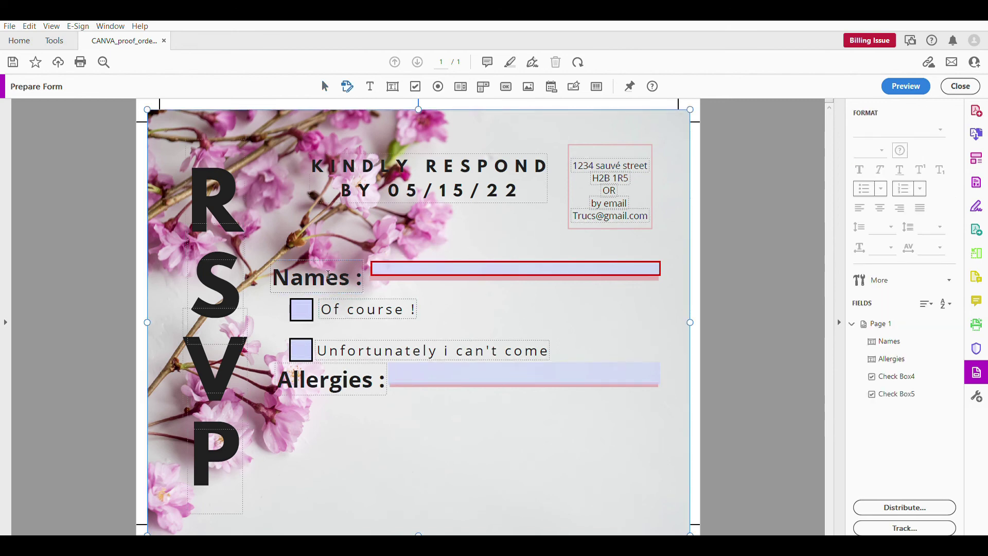
click(331, 278)
drag(335, 253, 339, 245)
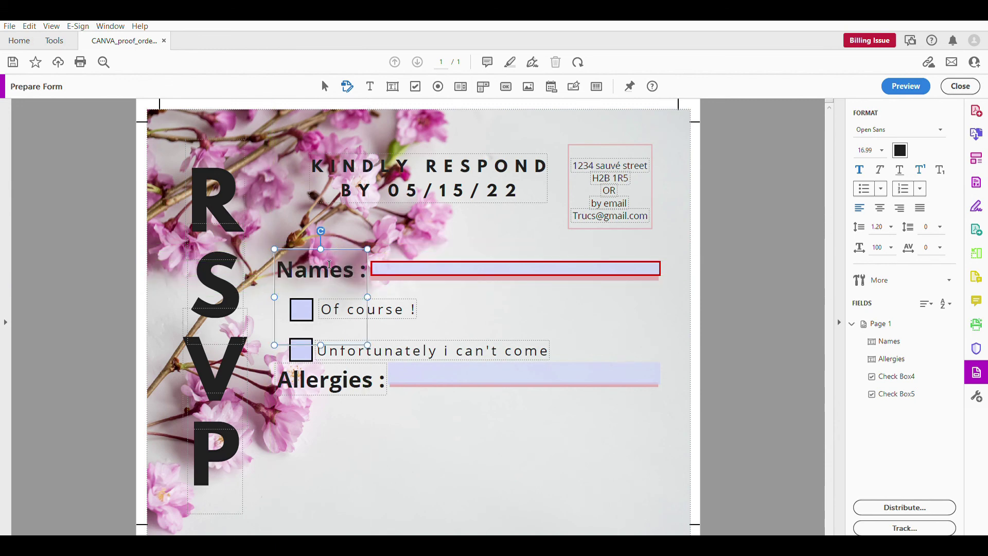
click(329, 265)
drag(344, 249, 341, 254)
click(340, 272)
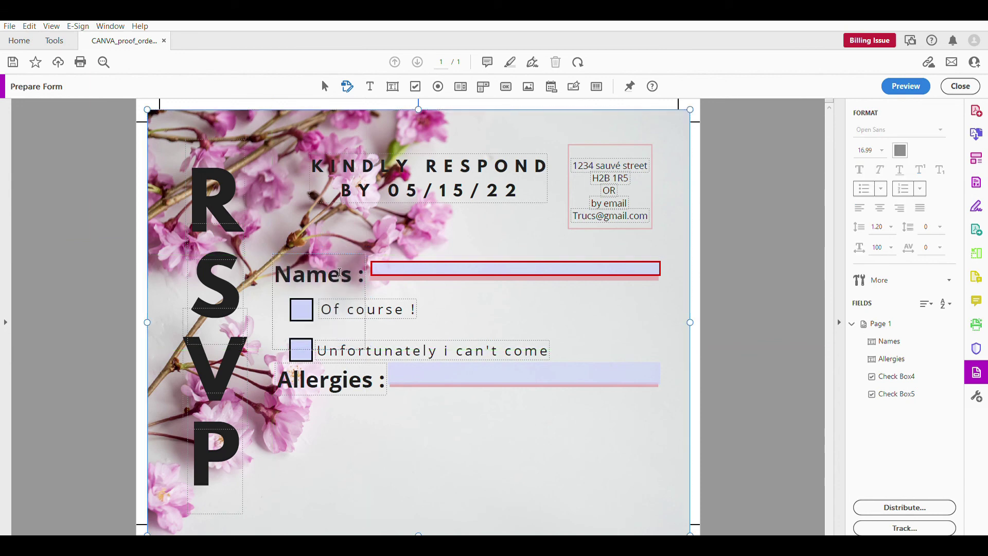
drag(342, 249, 341, 247)
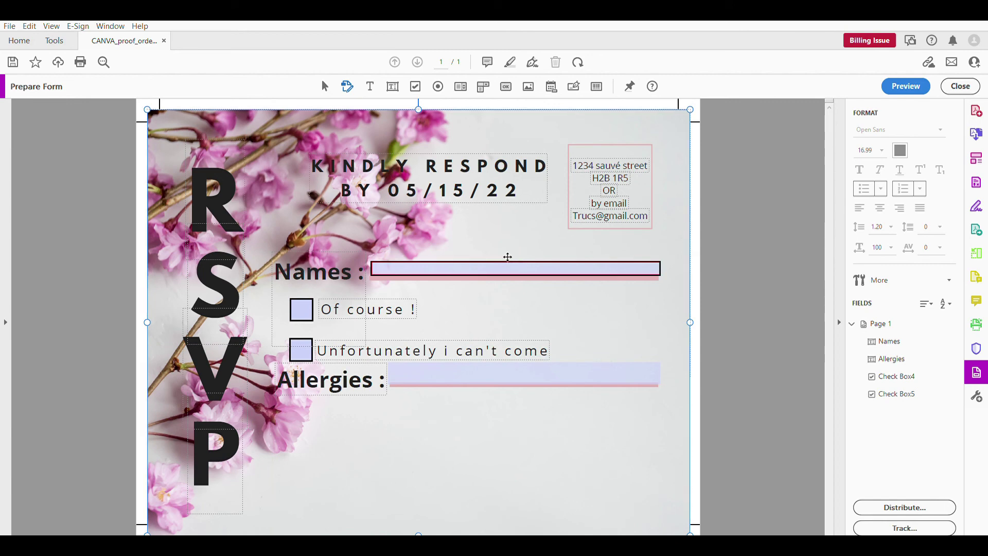
click(512, 265)
click(529, 365)
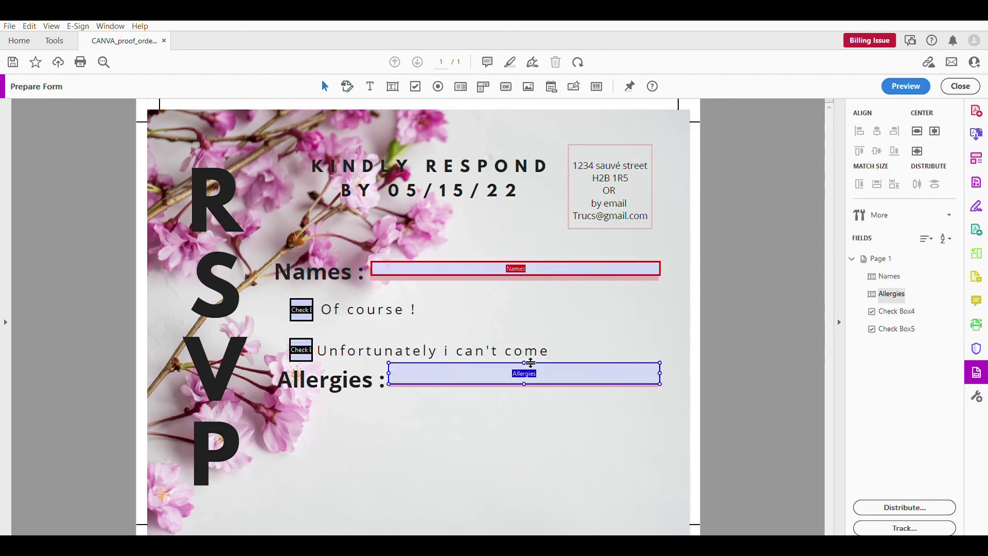
click(592, 307)
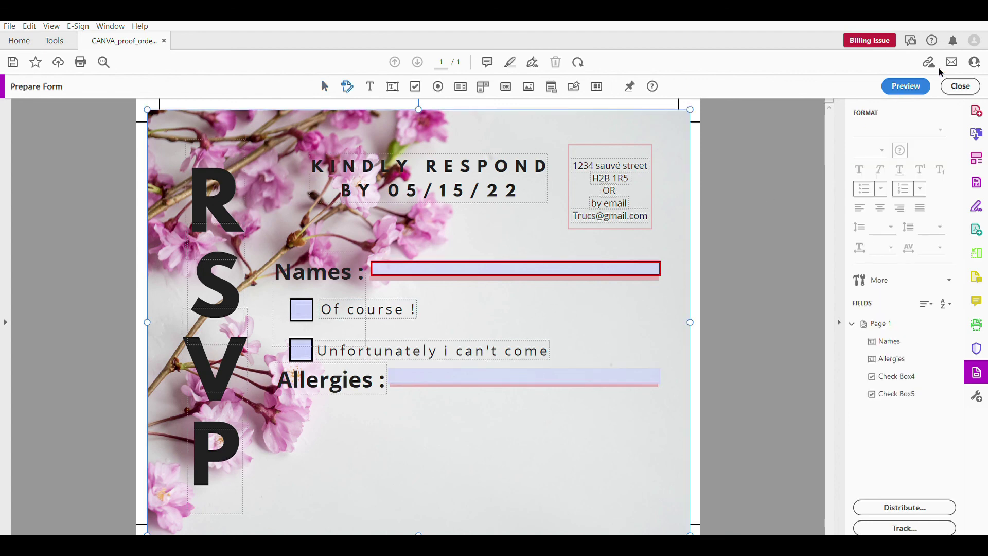
Preview the fillable RSVP form with its Names, Allergies and two check box fields.
click(913, 84)
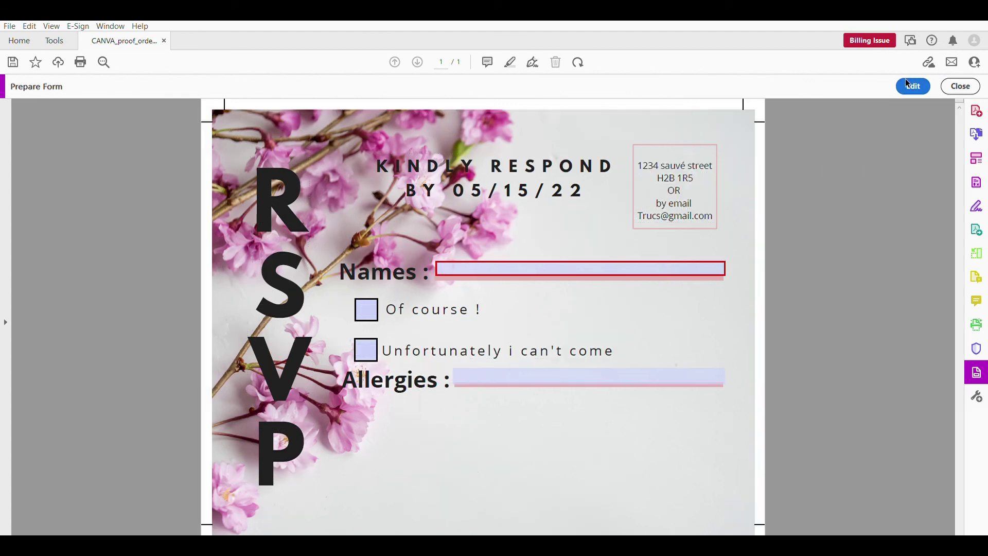